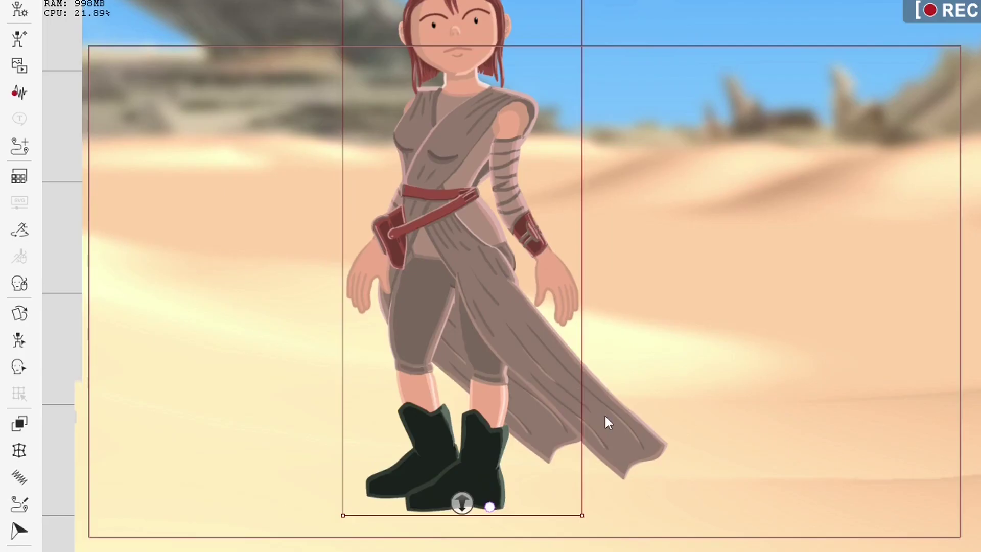
# Move the front and rear robe cloth pieces away from the character and undo both moves
pyautogui.click(504, 393)
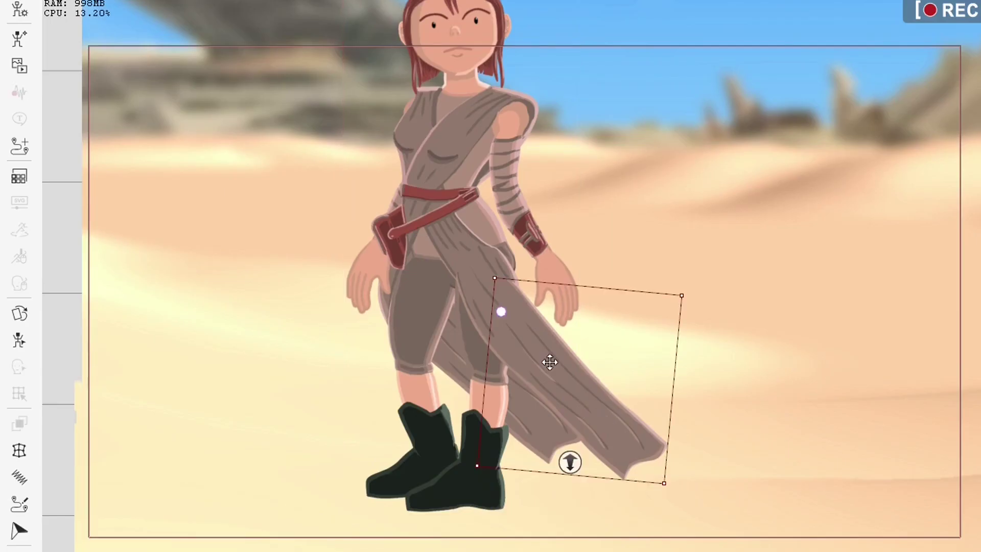
pyautogui.moveTo(574, 359); pyautogui.dragTo(751, 304)
pyautogui.click(538, 413)
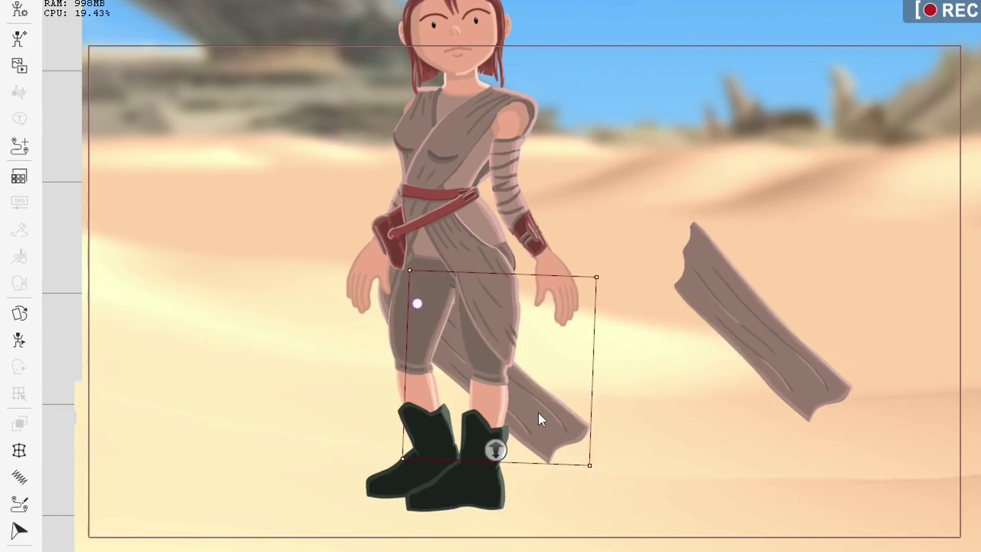
pyautogui.moveTo(538, 413); pyautogui.dragTo(402, 387)
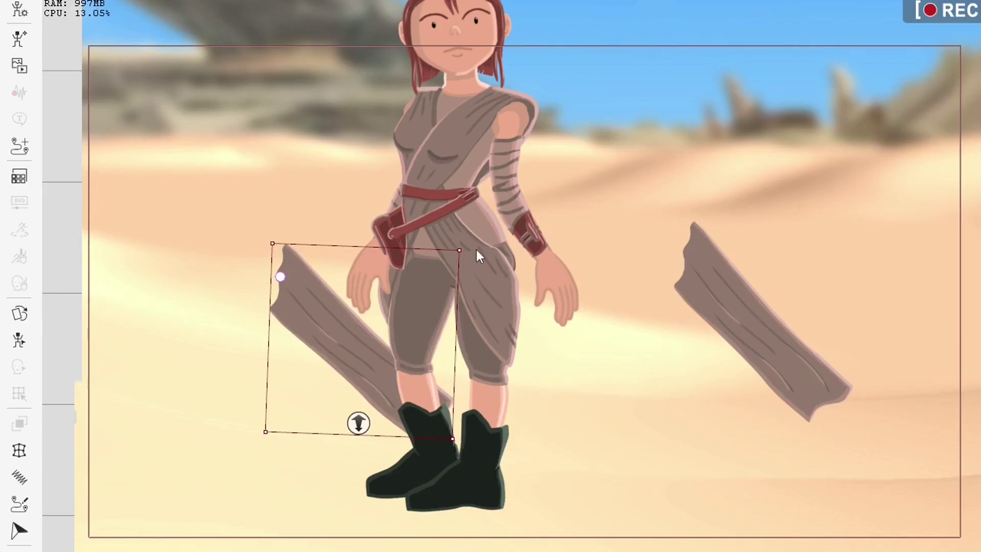
pyautogui.hotkey('ctrl', 'z')
pyautogui.hotkey('ctrl', 'z')
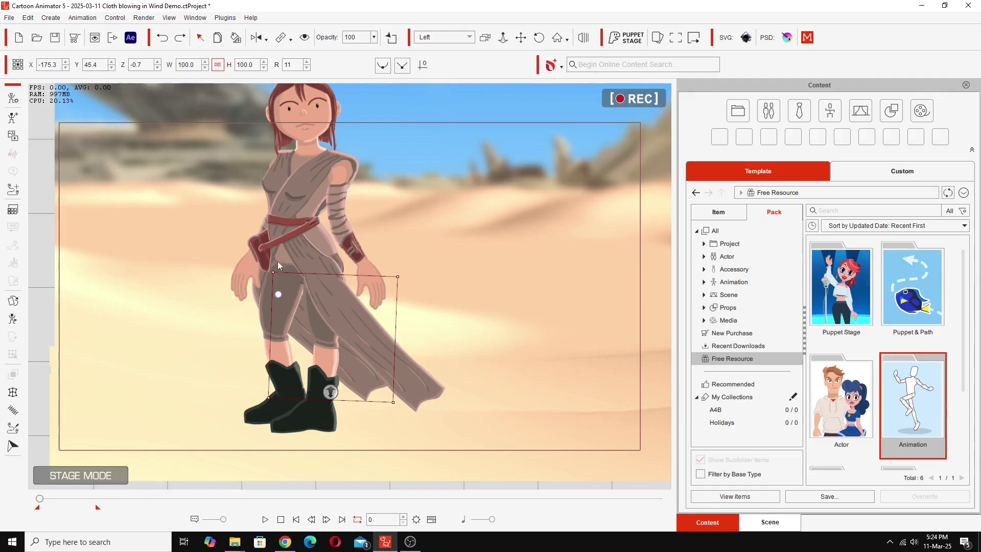
# Play back the scene to review the character's current animation
pyautogui.click(265, 520)
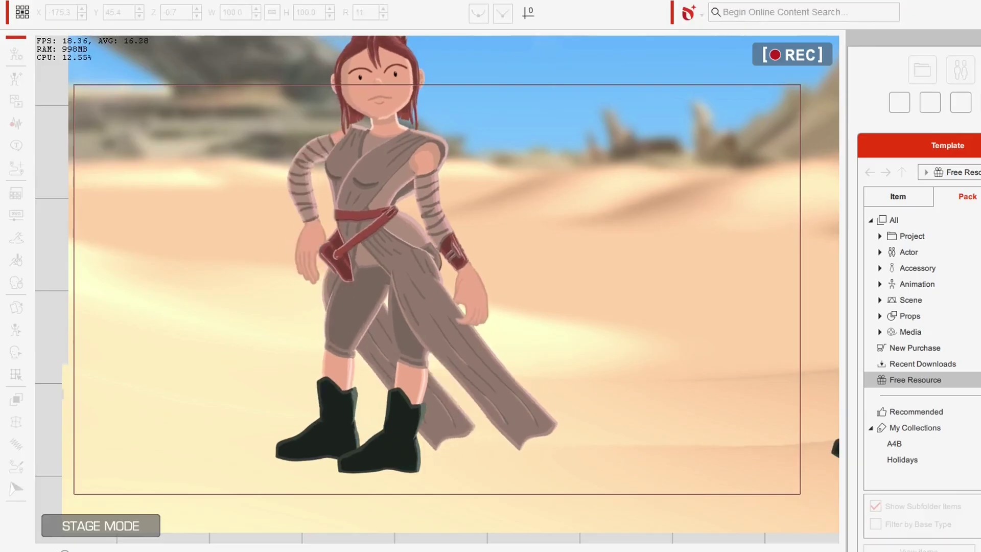
pyautogui.moveTo(482, 551)
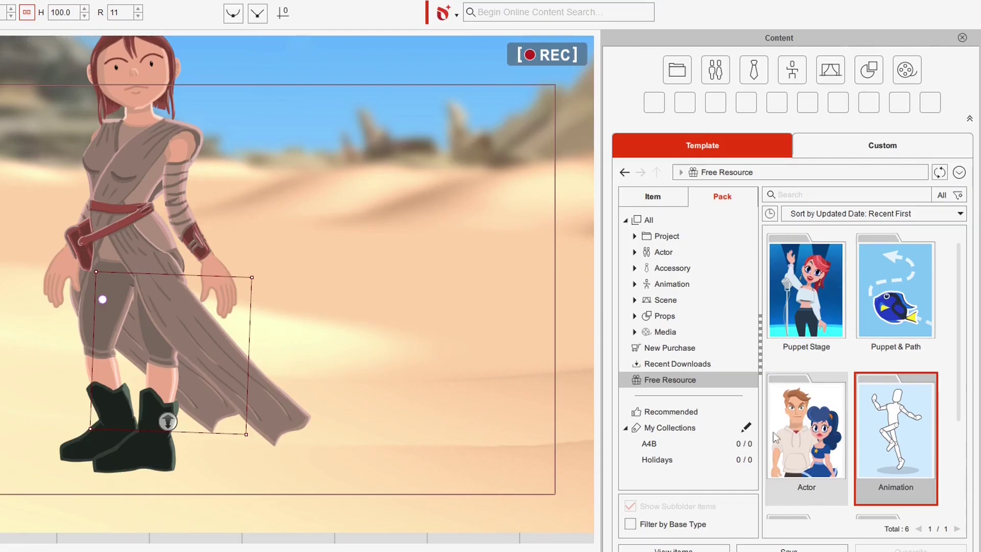
# Browse the free Actor pack and narrow its actors to the vertical spine type
pyautogui.doubleClick(805, 439)
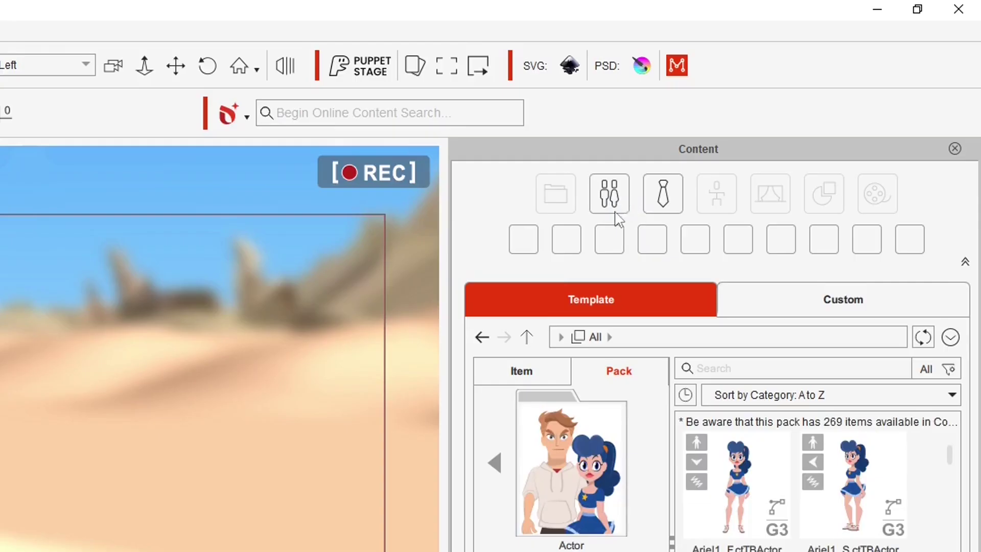
pyautogui.click(623, 207)
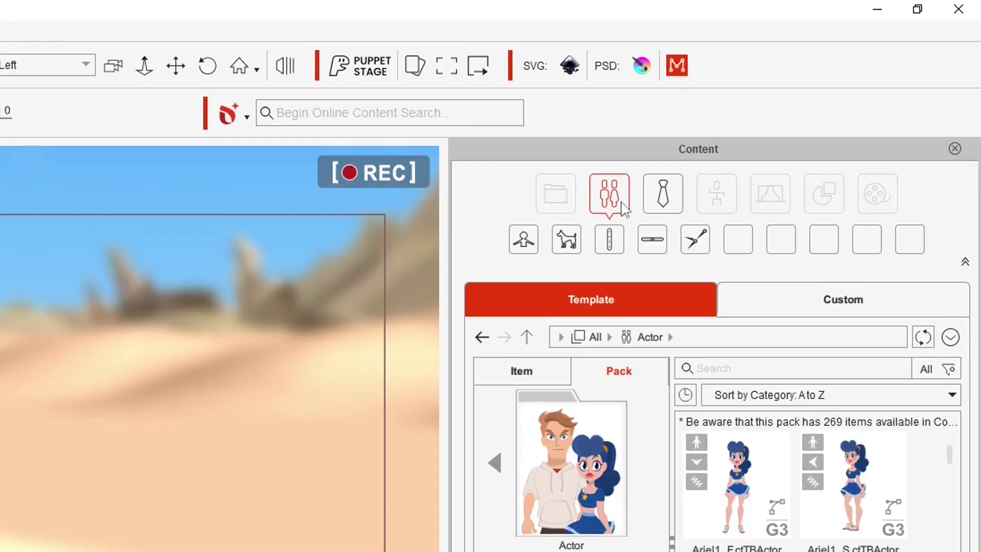
pyautogui.click(611, 245)
pyautogui.scroll(-2, 949, 551)
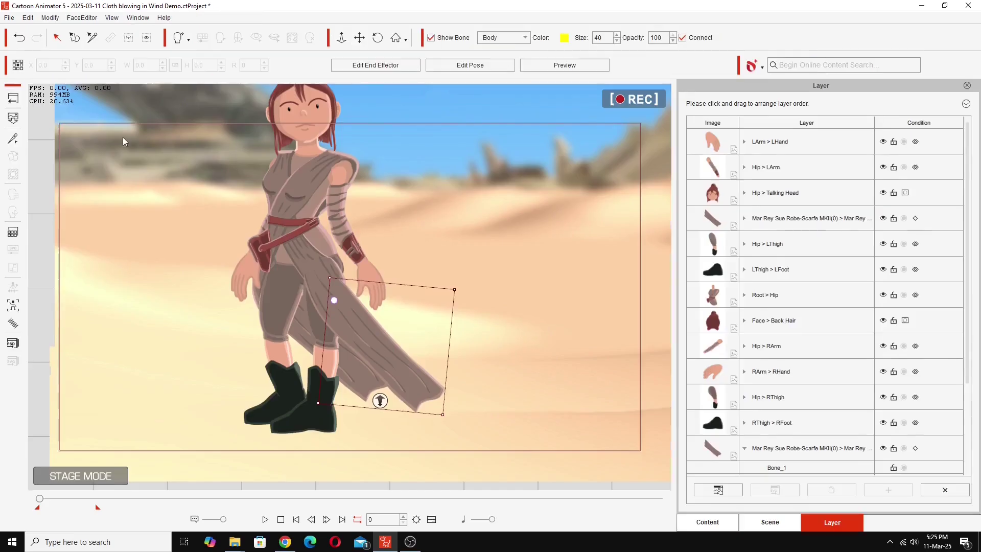
# Examine the front robe cloth's bone chain in Composer mode, select its first bone and return to the stage
pyautogui.press('Tab')
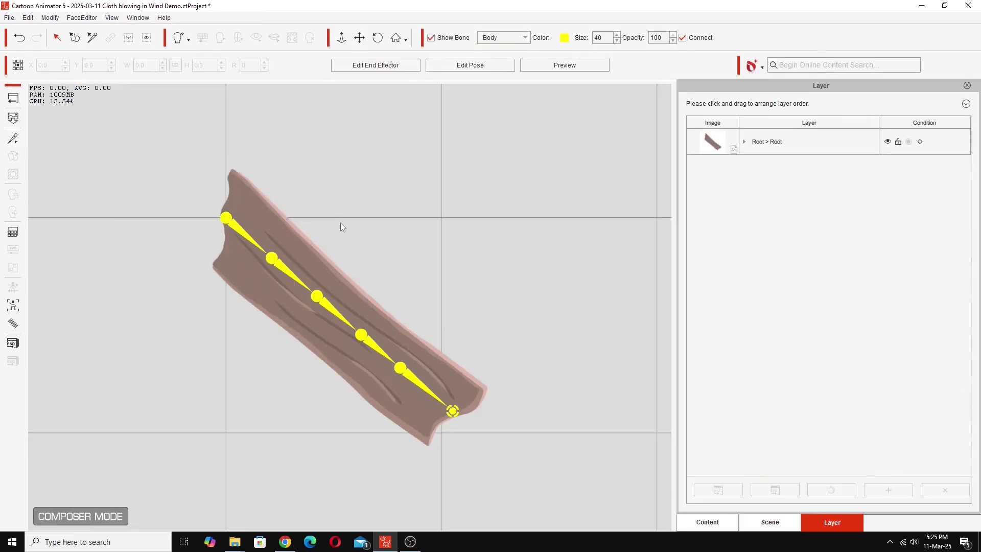
pyautogui.click(253, 236)
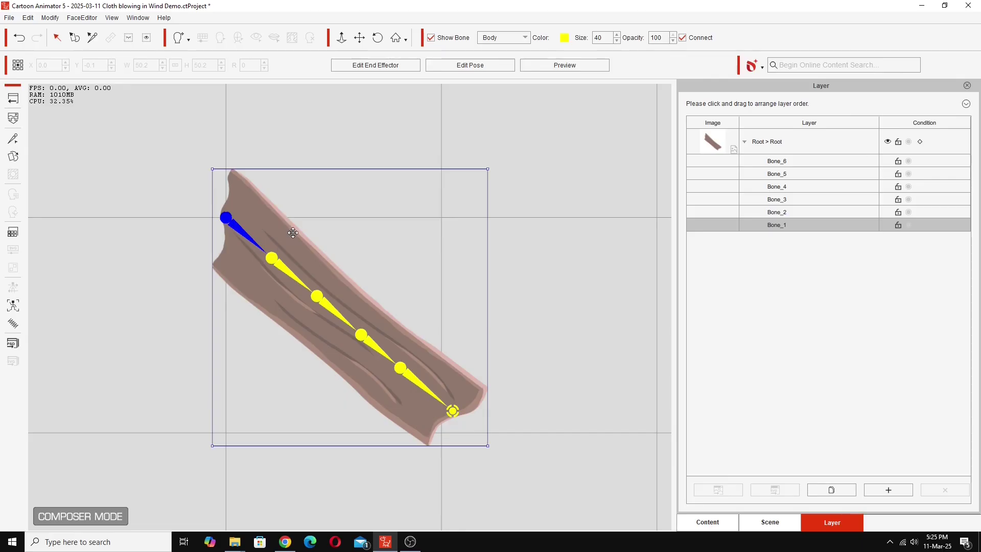
pyautogui.press('Tab')
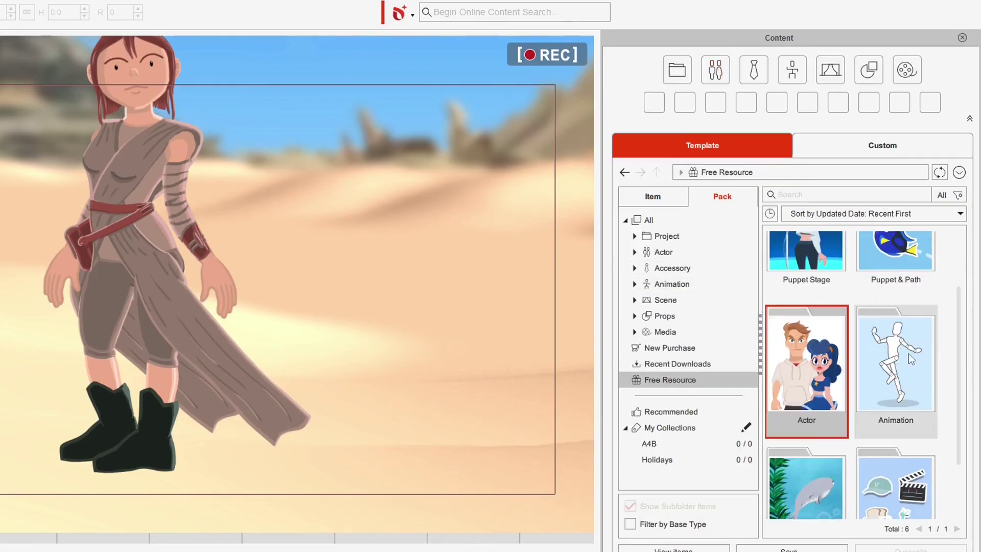
# Open the free Animation pack and show the 2D motions in its 3_G3 Spine folder
pyautogui.doubleClick(896, 361)
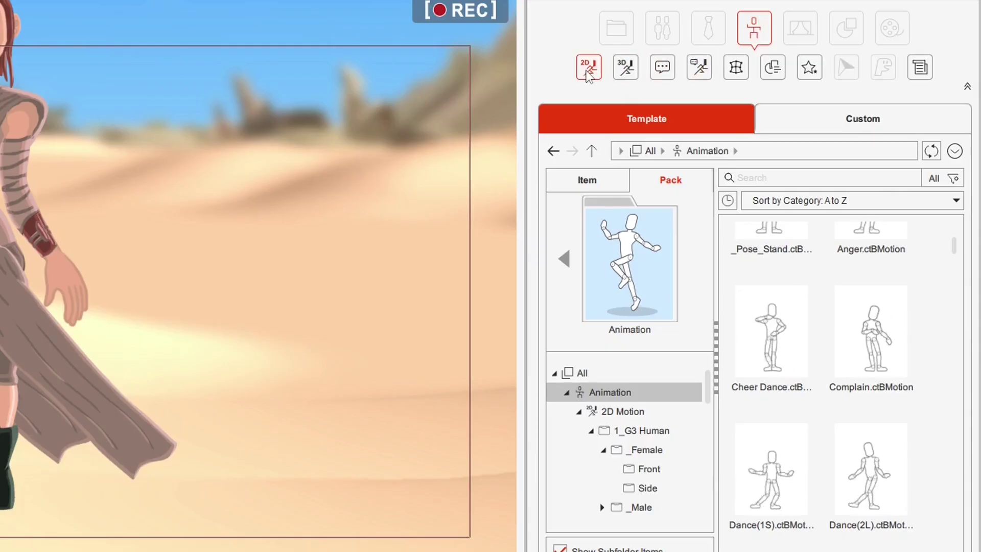
pyautogui.click(588, 74)
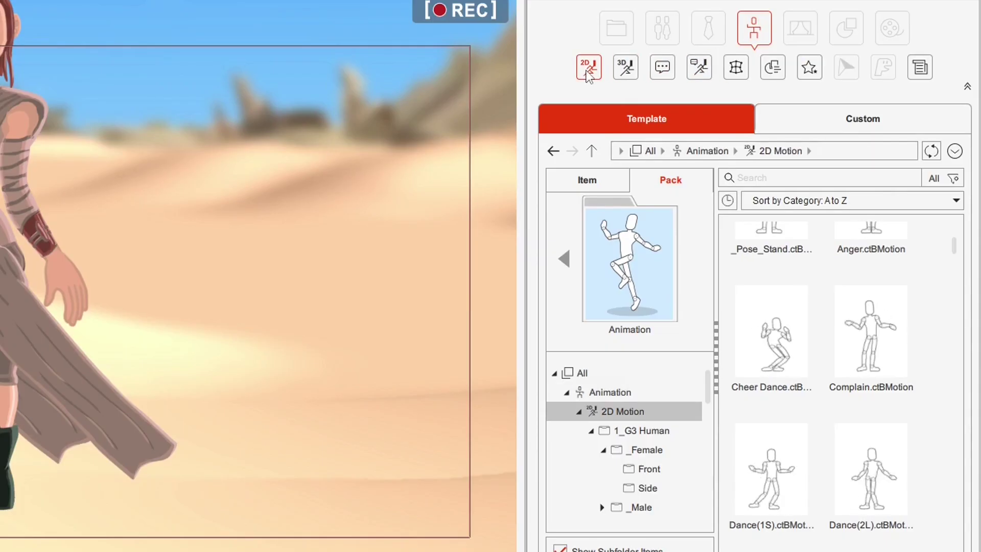
pyautogui.moveTo(709, 393); pyautogui.dragTo(706, 412)
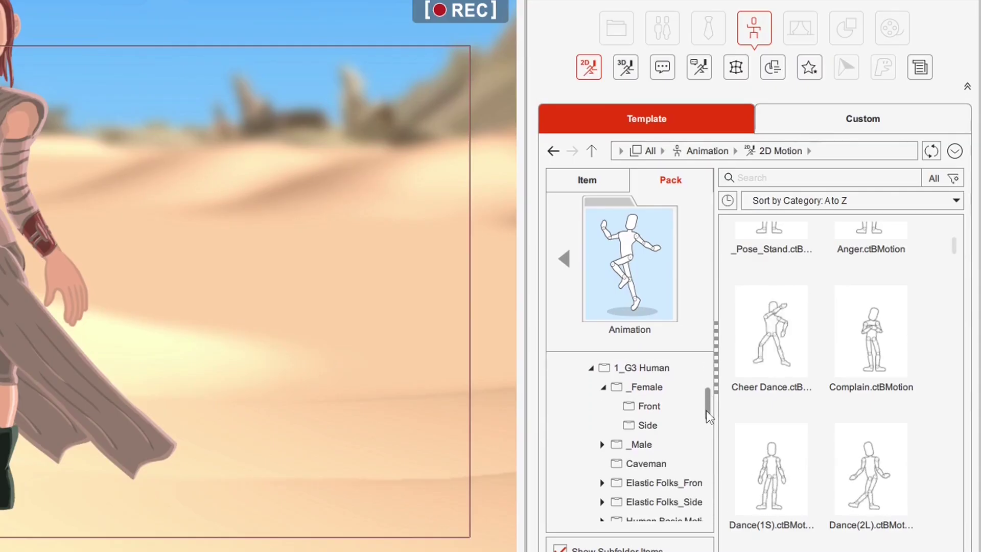
pyautogui.click(593, 382)
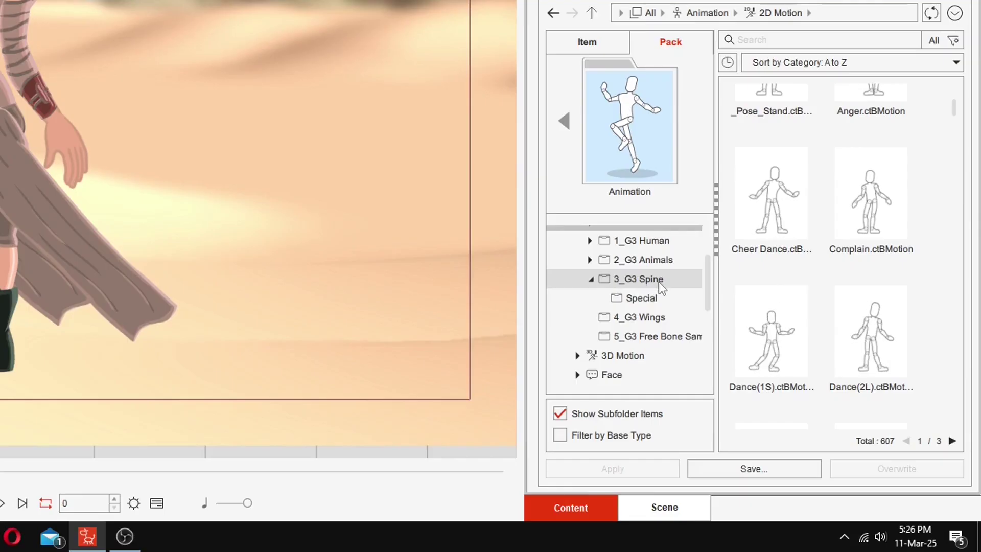
pyautogui.click(658, 281)
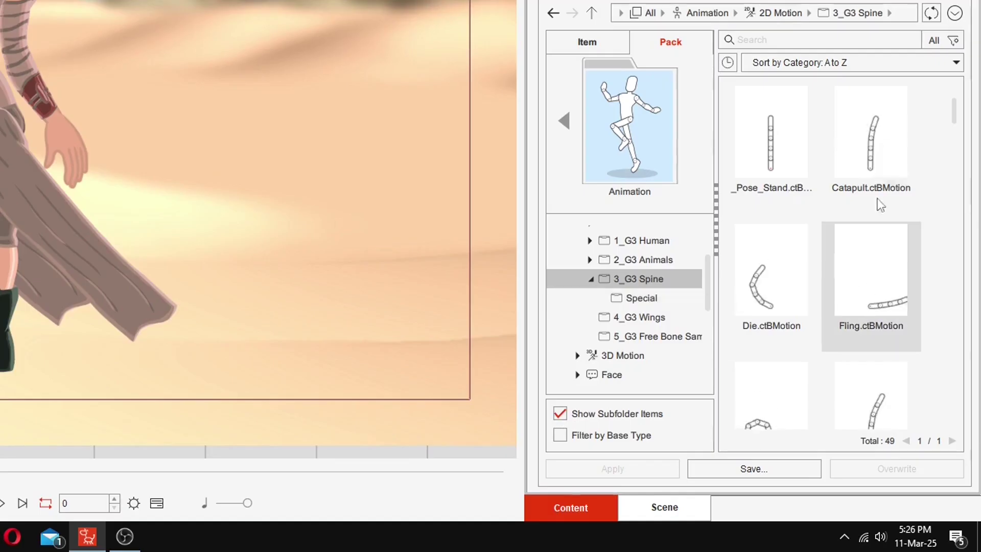
# Search the G3 Spine motions for "wind" and look through the matching motions
pyautogui.scroll(-3, 958, 140)
pyautogui.moveTo(957, 141); pyautogui.dragTo(956, 264)
pyautogui.click(760, 40)
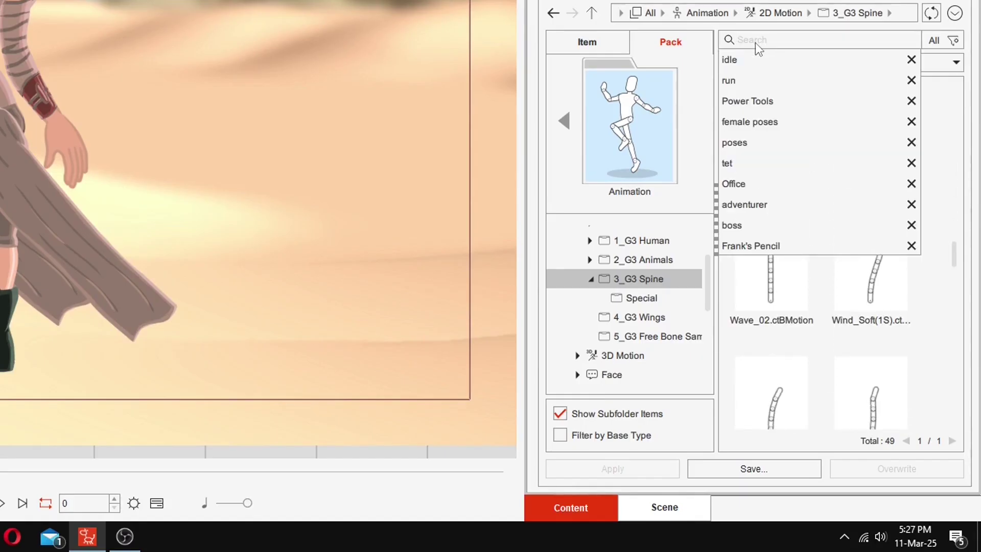
pyautogui.write('wi')
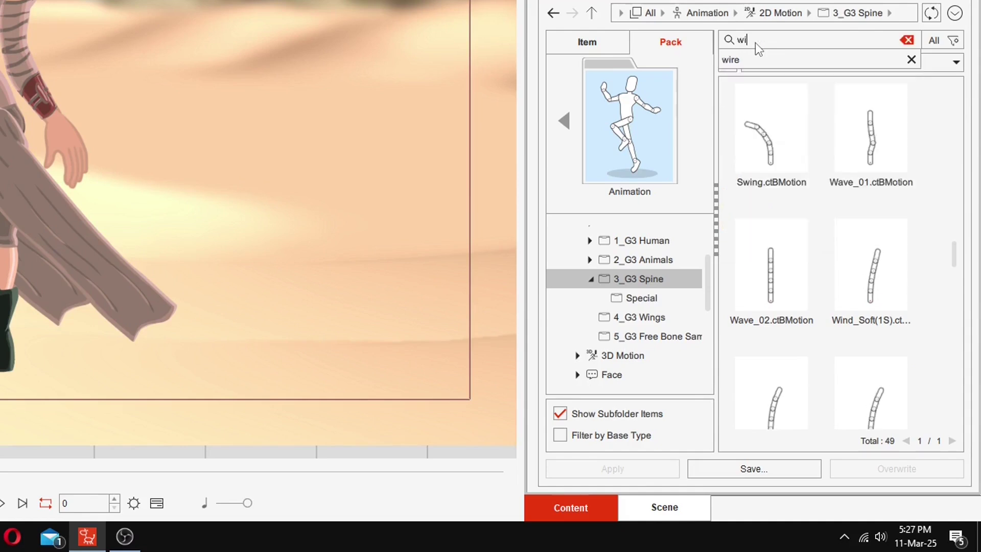
pyautogui.write('nd')
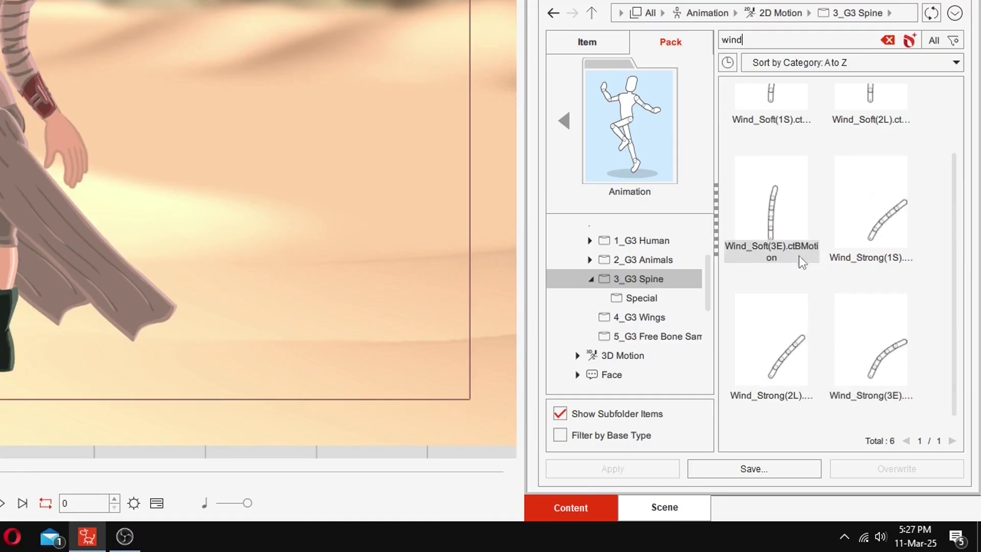
pyautogui.scroll(1, 789, 184)
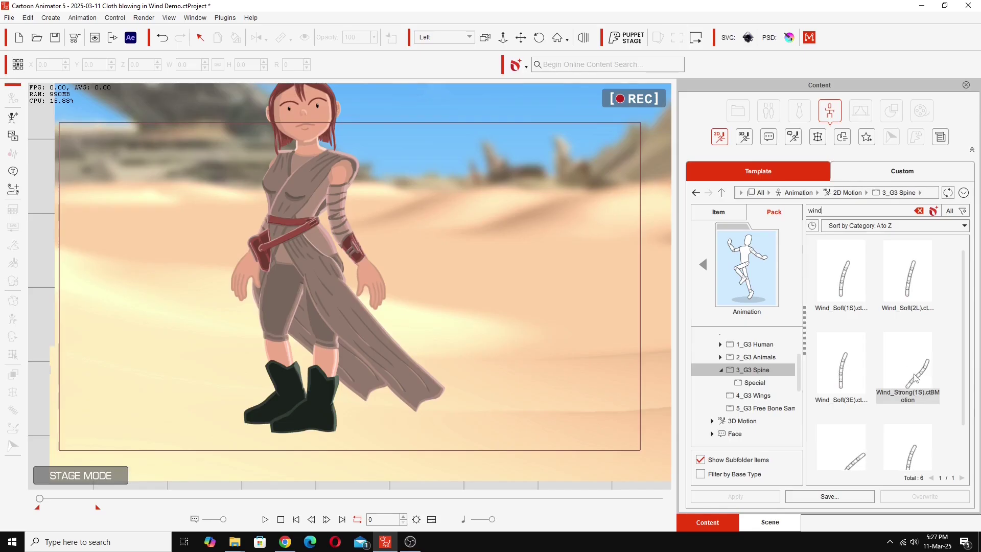
pyautogui.scroll(-1, 964, 318)
pyautogui.scroll(-3, 964, 318)
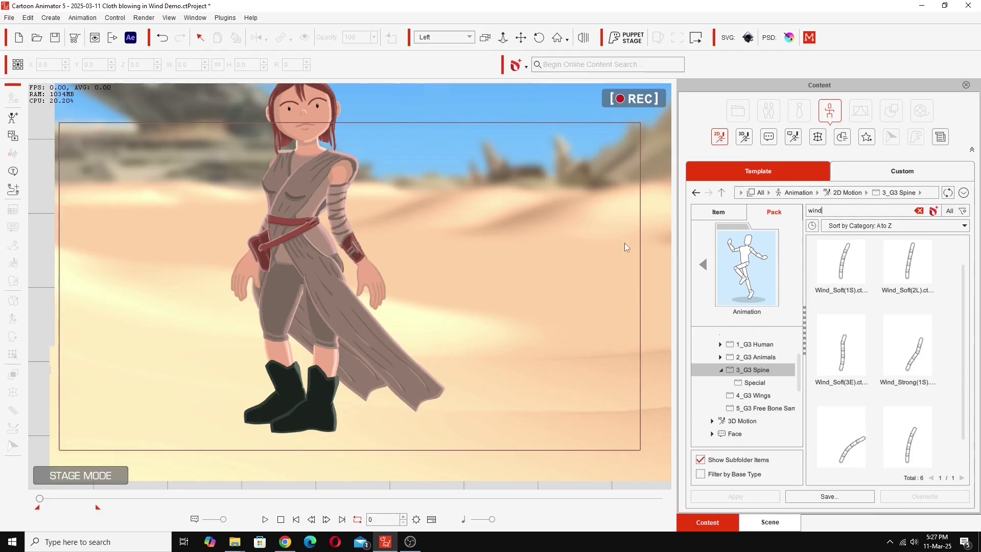
# Apply the Wind_Strong(2L) motion to the front robe cloth piece
pyautogui.click(365, 339)
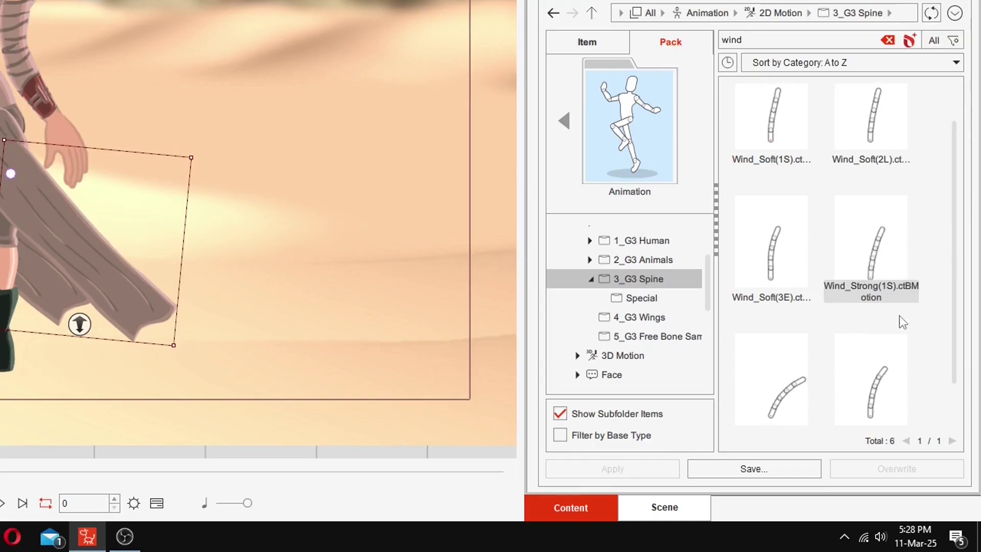
pyautogui.moveTo(958, 302); pyautogui.dragTo(957, 337)
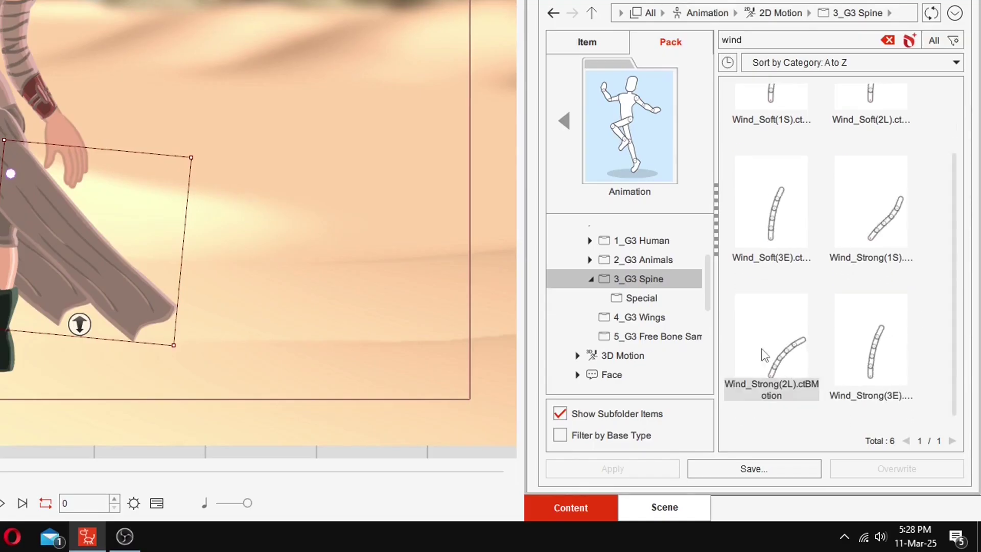
pyautogui.doubleClick(769, 347)
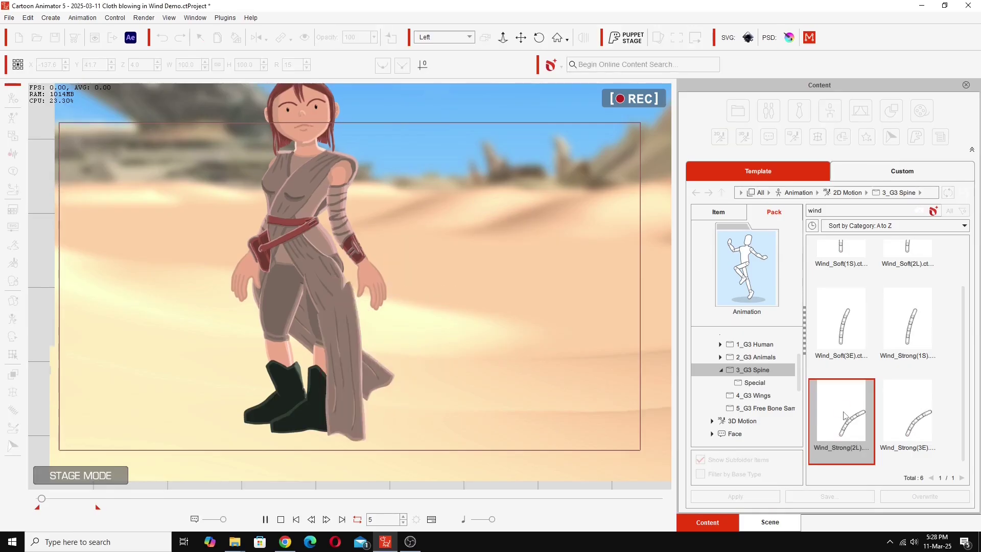
# Show the front robe cloth's Motion track in the timeline and go to frame 0
pyautogui.click(362, 312)
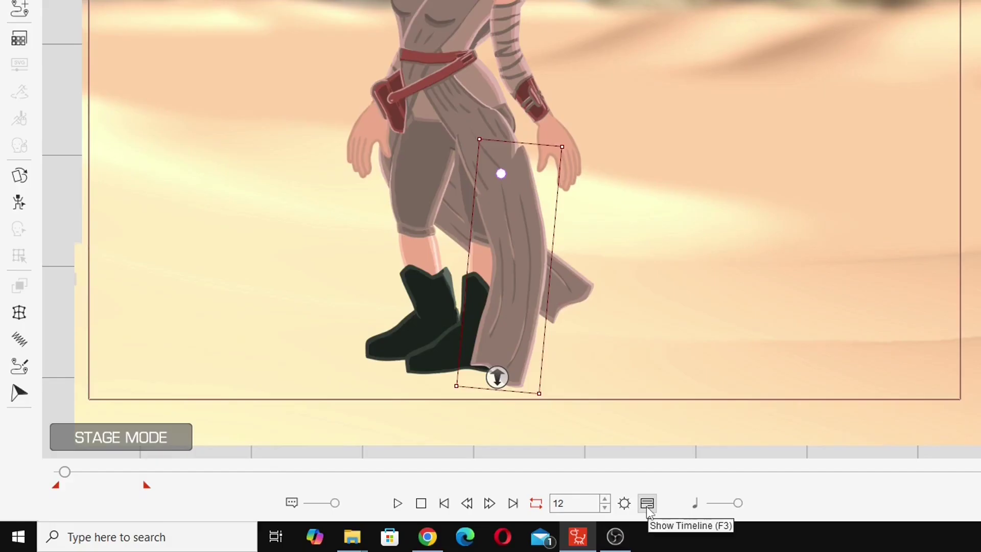
pyautogui.click(646, 505)
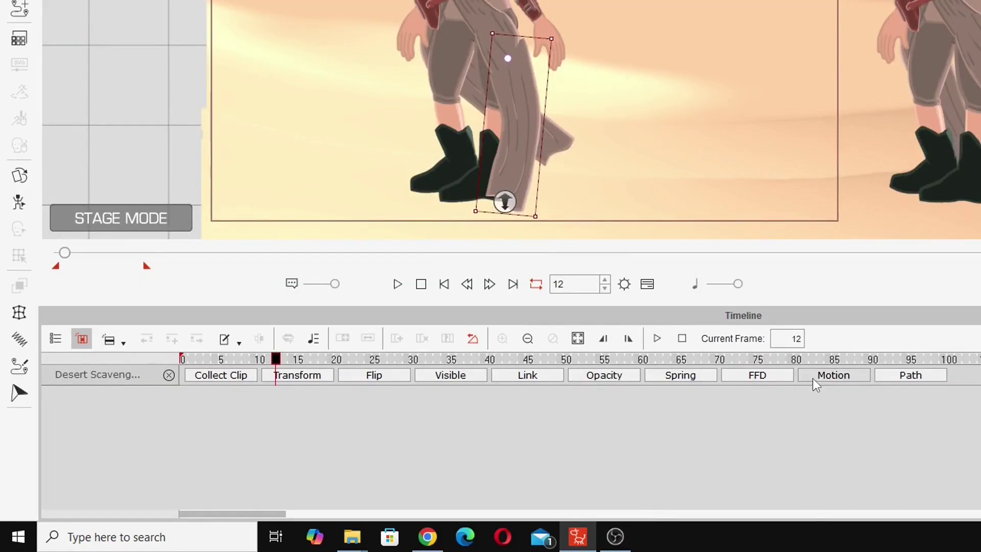
pyautogui.click(815, 378)
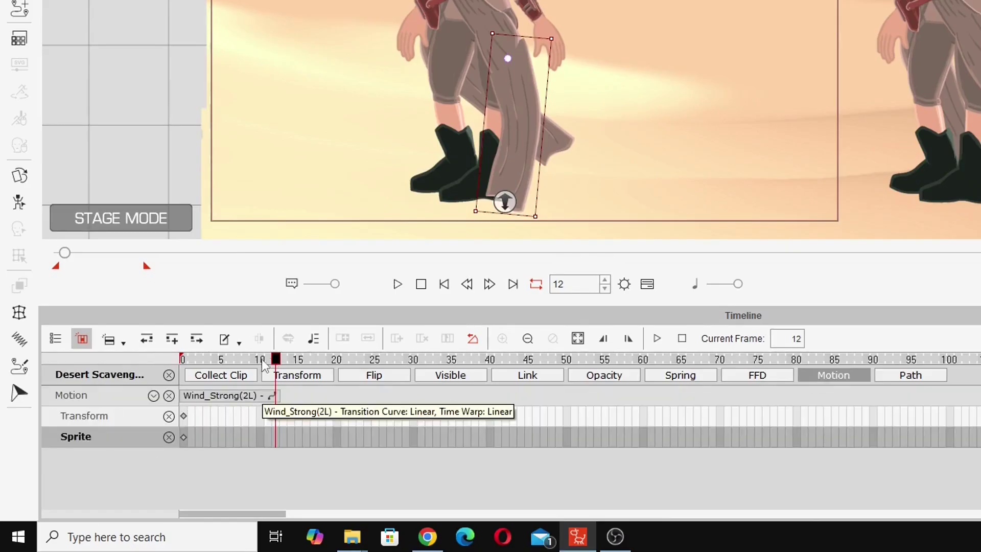
pyautogui.moveTo(243, 401); pyautogui.dragTo(183, 392)
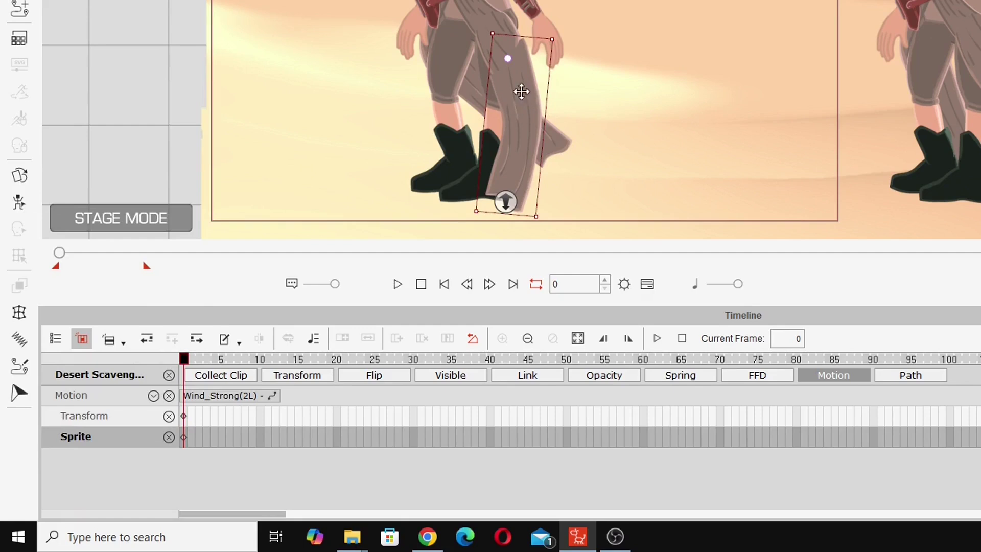
# Rotate Bone_1 of the front robe cloth at frame 0 in the 2D Motion Key Editor so the cloth swings outward, and close the editor
pyautogui.click(19, 205)
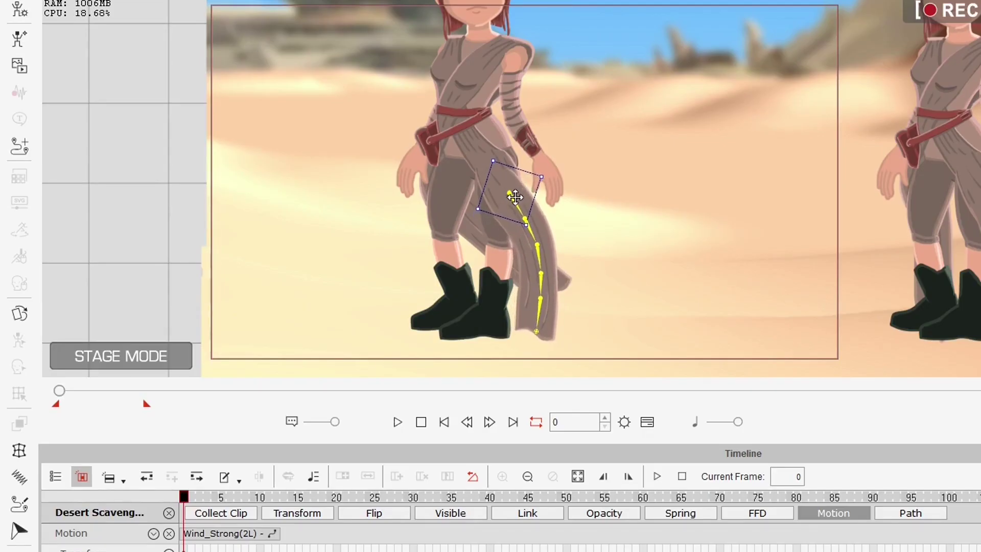
pyautogui.moveTo(193, 516); pyautogui.dragTo(184, 534)
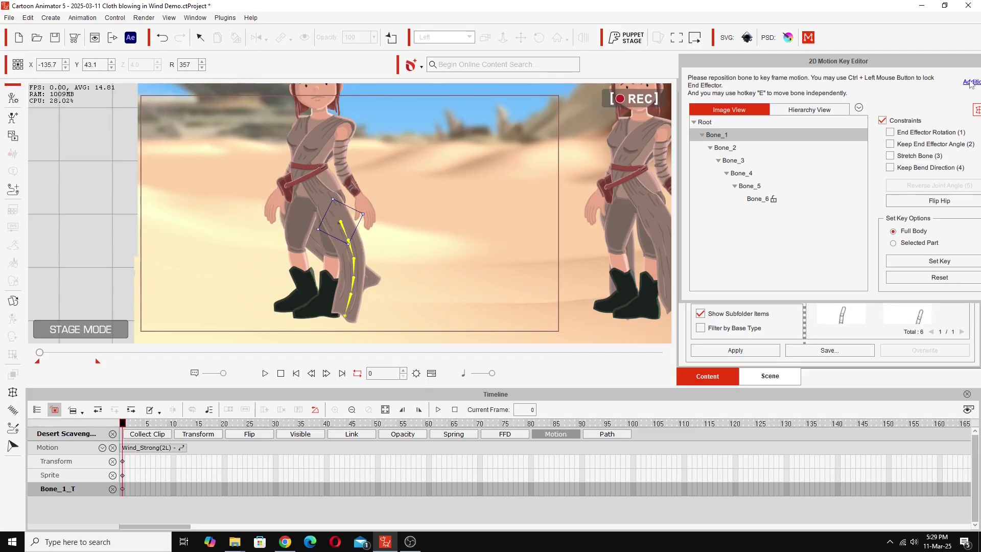
pyautogui.moveTo(968, 61); pyautogui.dragTo(722, 79)
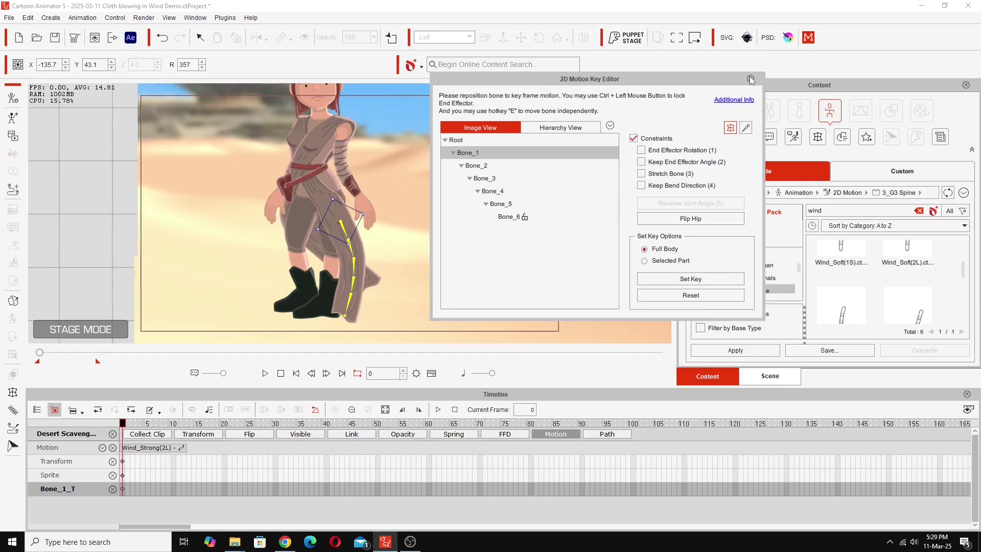
pyautogui.click(751, 80)
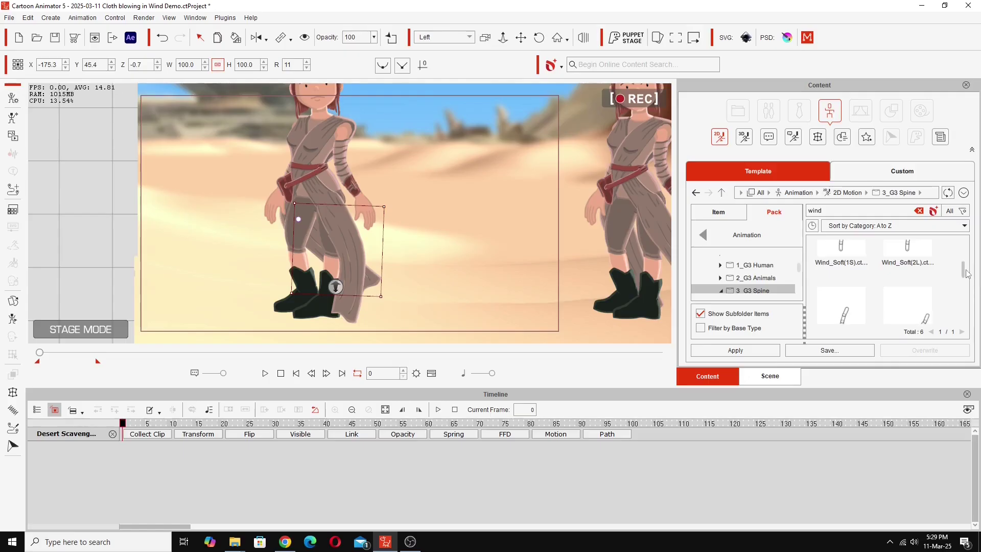
# Apply the Wind_Strong(2L) motion to the rear robe cloth piece from frame 0
pyautogui.moveTo(964, 272); pyautogui.dragTo(964, 309)
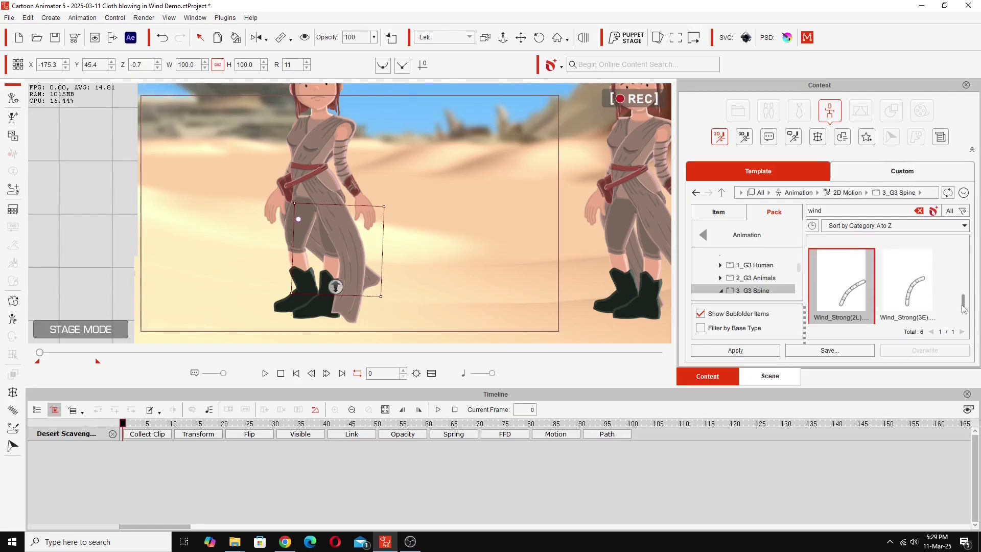
pyautogui.doubleClick(840, 281)
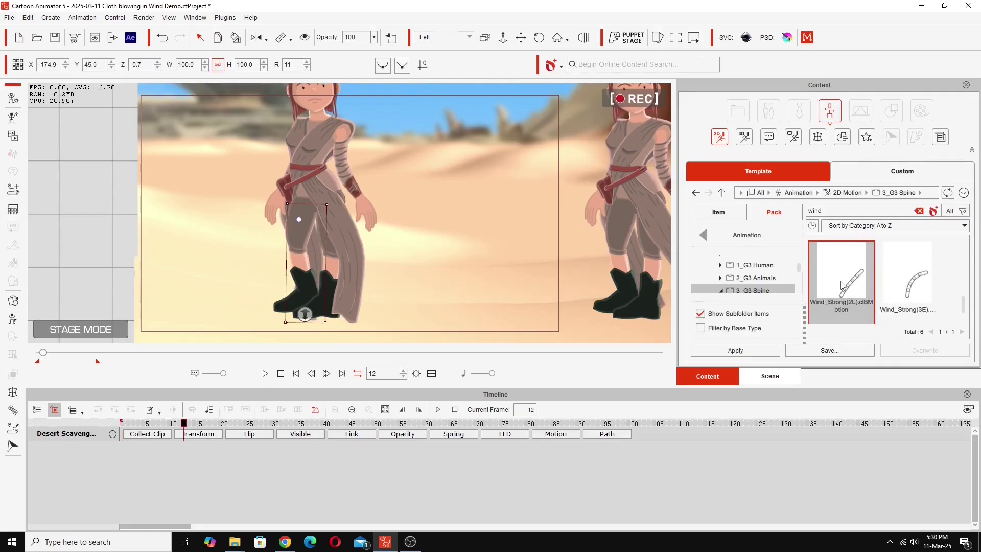
# Rotate Bone_1 of the rear robe cloth at frame 0 in the 2D Motion Key Editor so the cloth swings outward
pyautogui.click(13, 318)
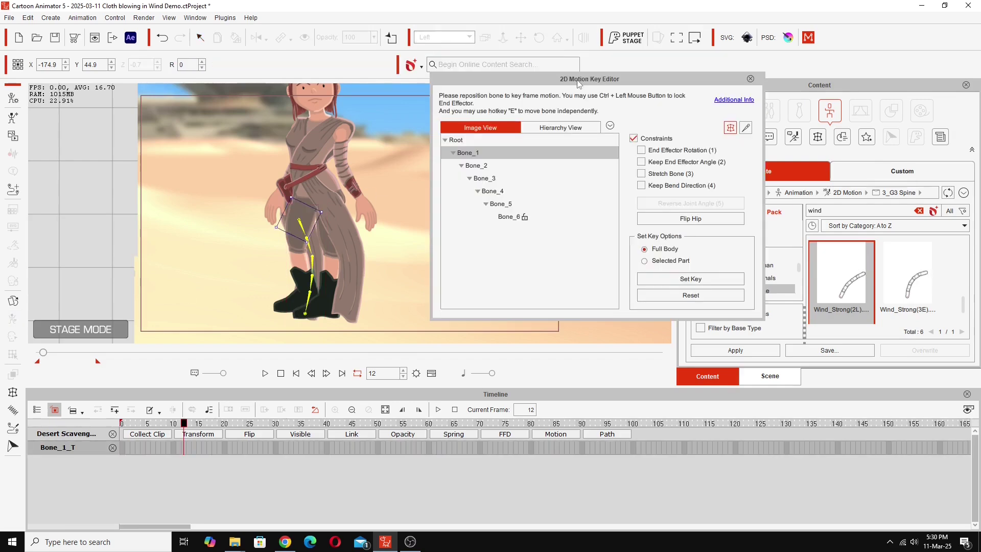
pyautogui.moveTo(184, 423); pyautogui.dragTo(75, 424)
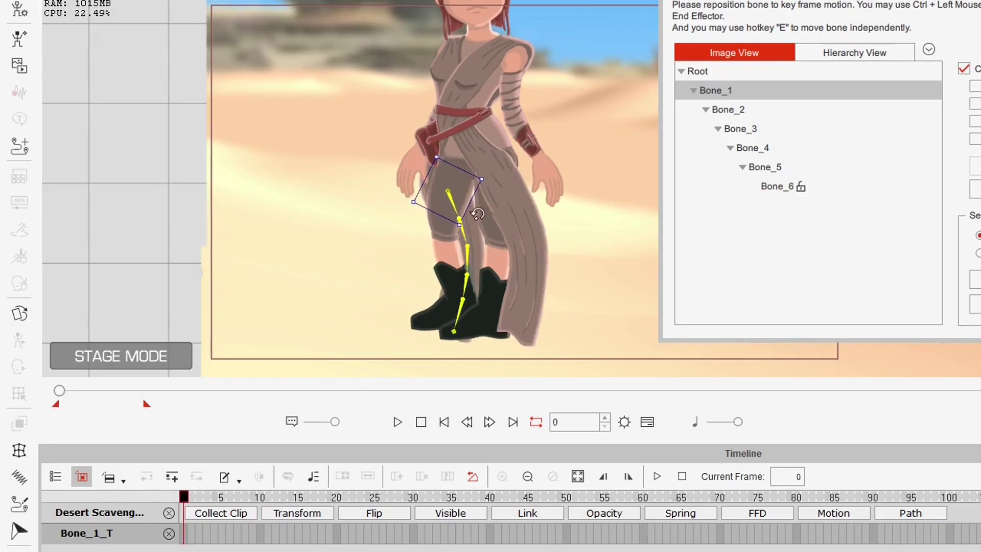
pyautogui.moveTo(491, 183); pyautogui.dragTo(490, 169)
pyautogui.press('space')
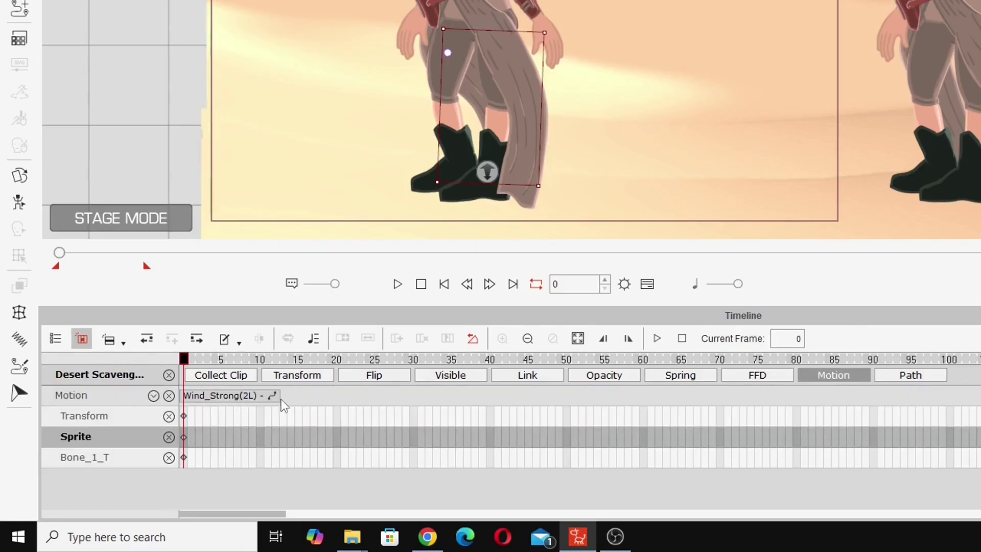
# Loop the rear robe cloth's Wind_Strong(2L) clip, stretched slightly slower in speed mode, up to the project's end marker
pyautogui.click(276, 396)
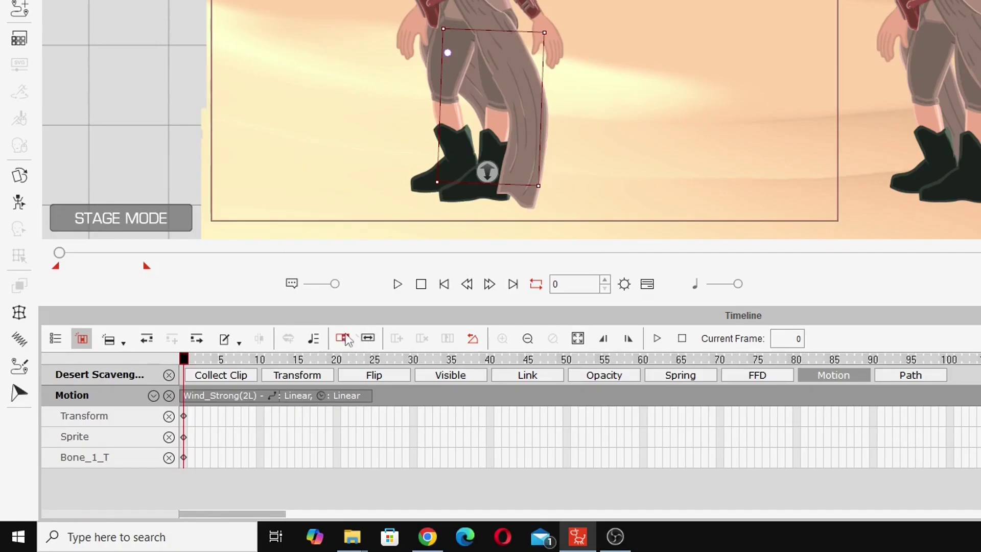
pyautogui.moveTo(369, 404); pyautogui.dragTo(971, 408)
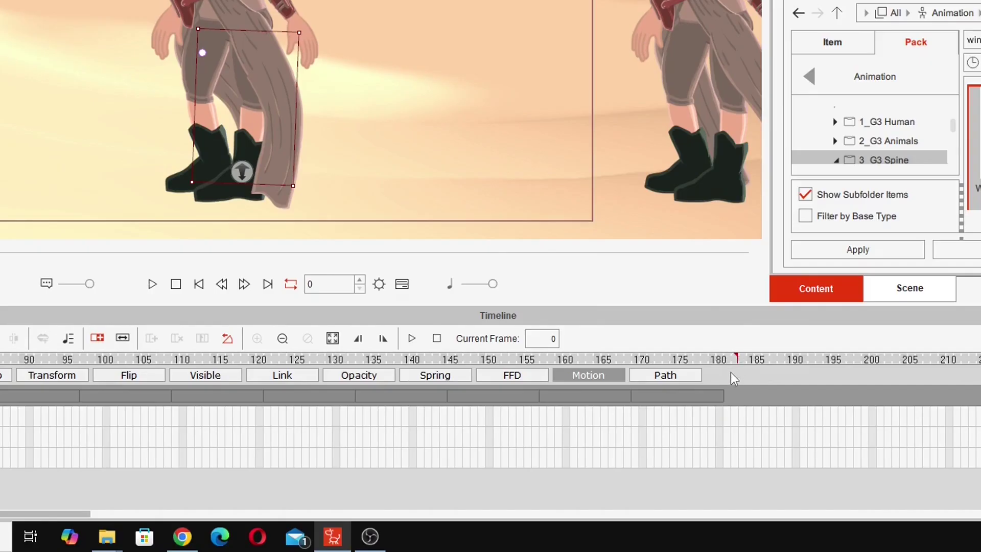
pyautogui.click(124, 339)
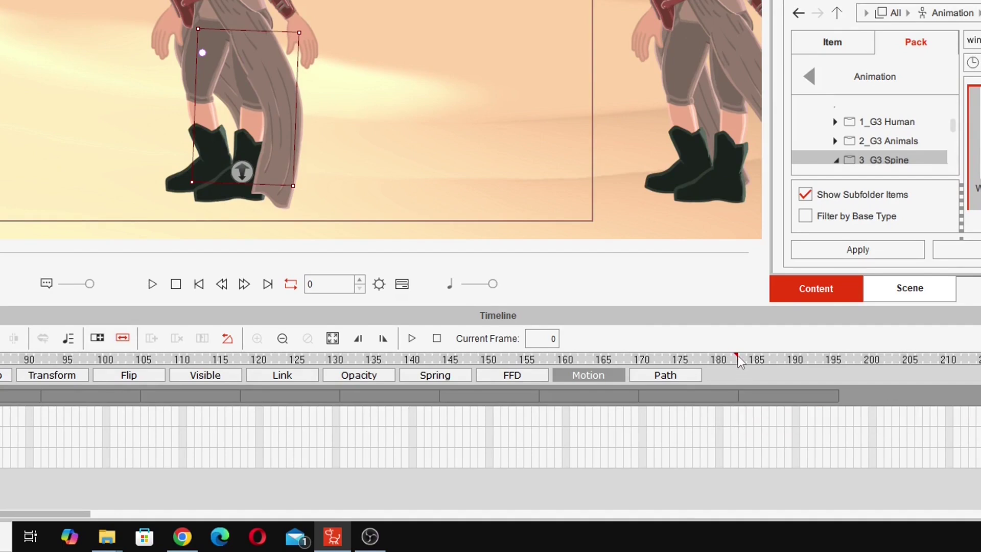
pyautogui.click(101, 340)
pyautogui.moveTo(748, 403); pyautogui.dragTo(724, 403)
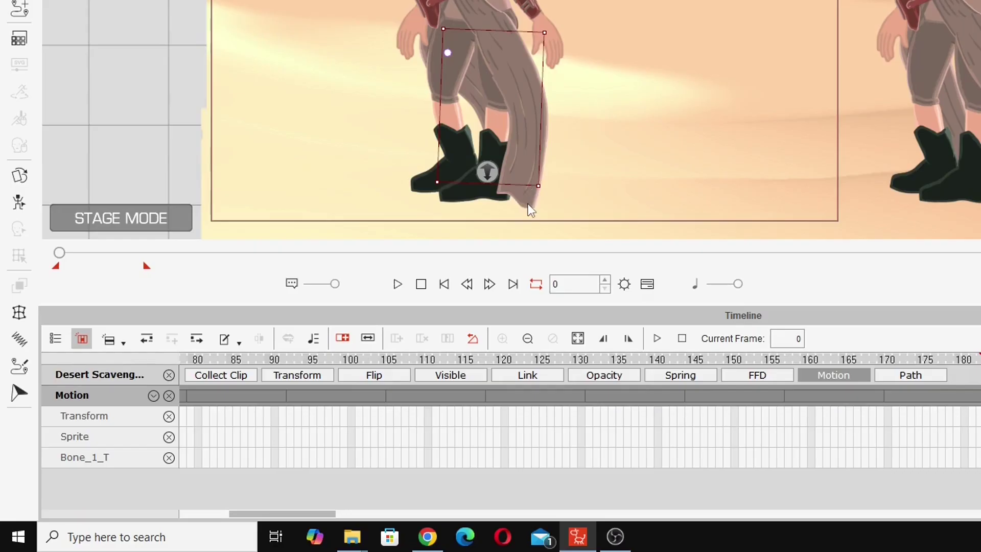
# Loop the front robe cloth's Wind_Strong(2L) clip with the same slight speed stretch, ending it at the project's end marker
pyautogui.click(530, 205)
pyautogui.moveTo(306, 514); pyautogui.dragTo(253, 513)
pyautogui.click(275, 398)
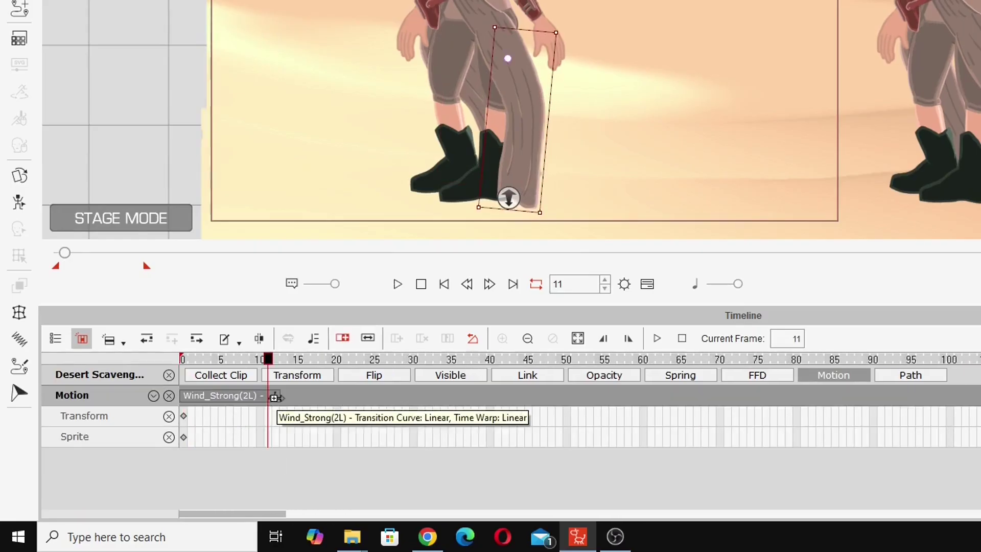
pyautogui.moveTo(274, 398); pyautogui.dragTo(520, 404)
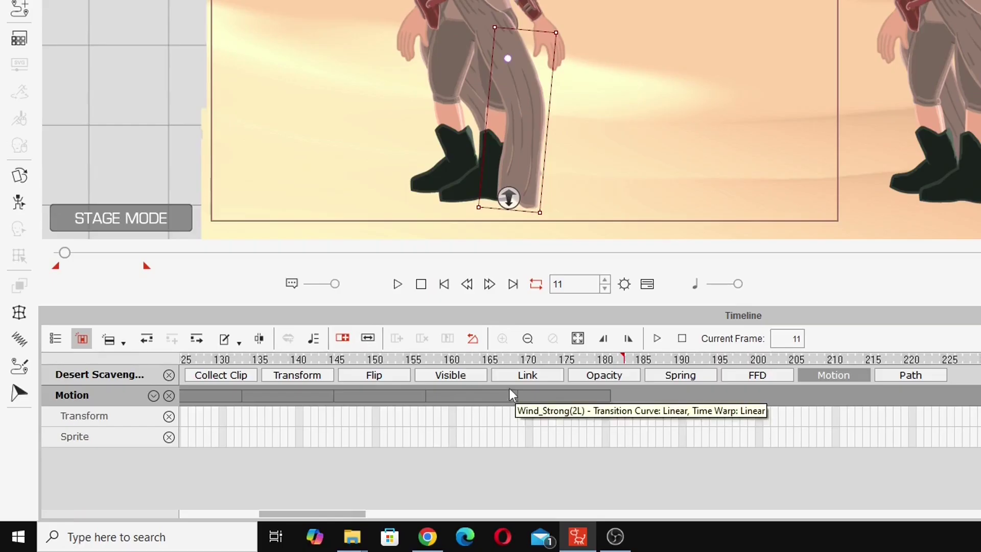
pyautogui.moveTo(343, 447); pyautogui.dragTo(500, 455)
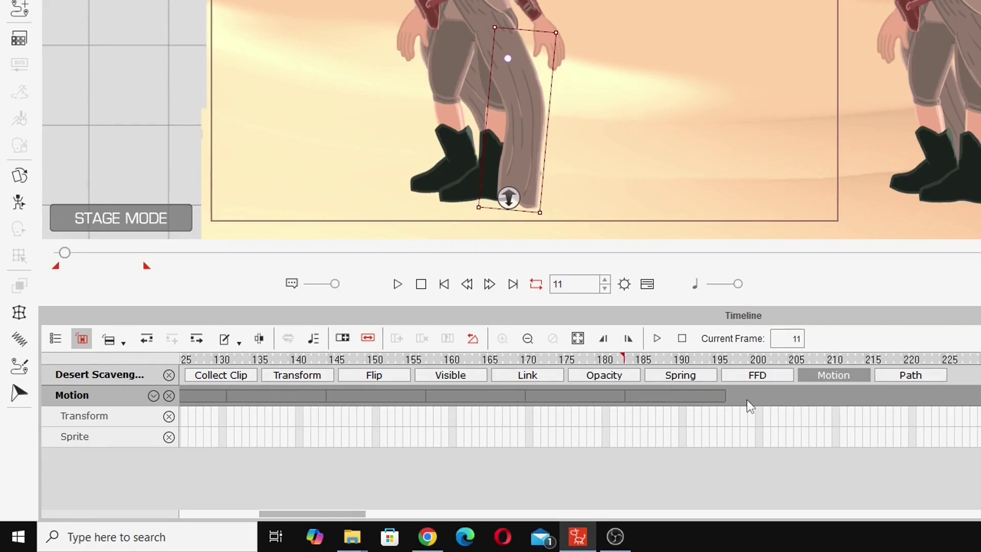
pyautogui.moveTo(692, 409); pyautogui.dragTo(624, 402)
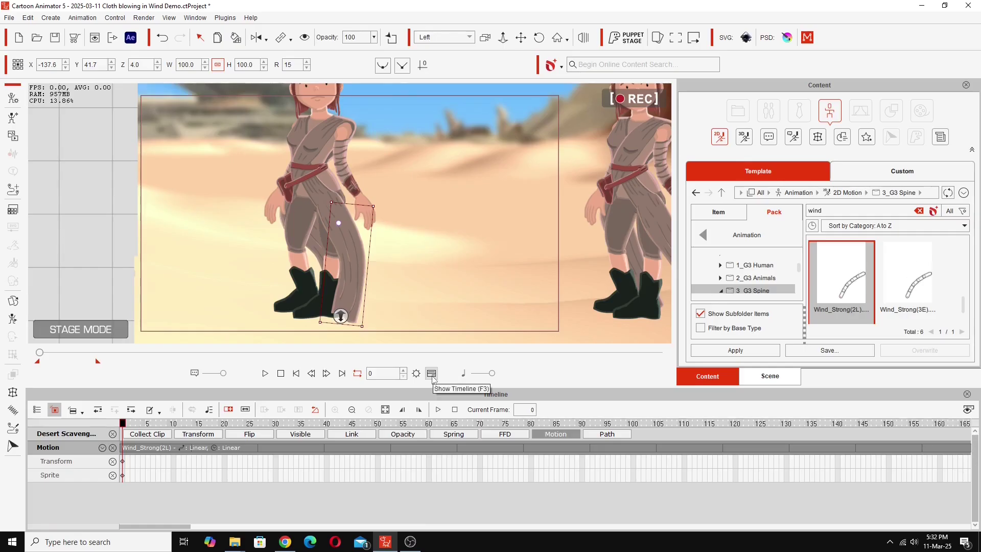
# Hide the timeline, then play and scrub through the animation to examine how the first character's robe cloth moves
pyautogui.press('F3')
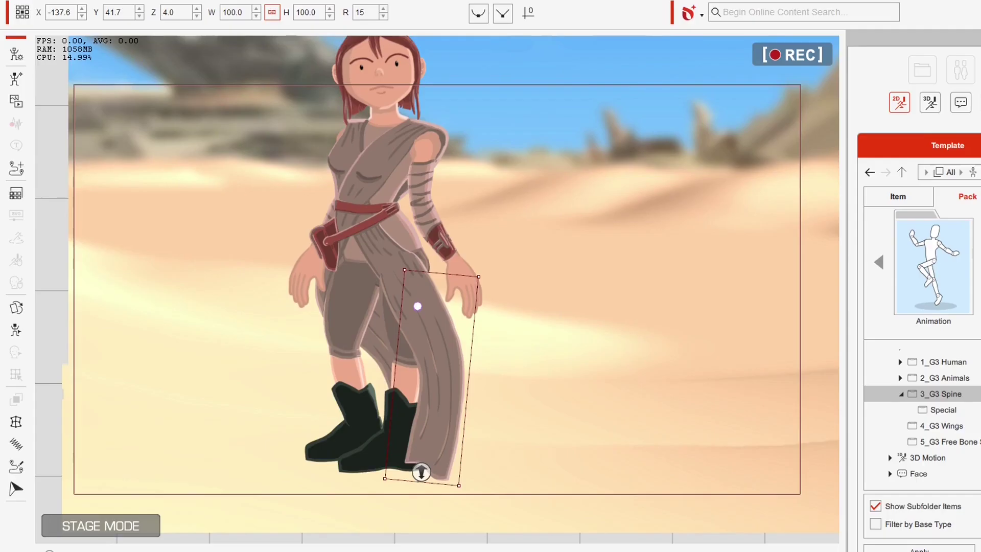
pyautogui.press('space')
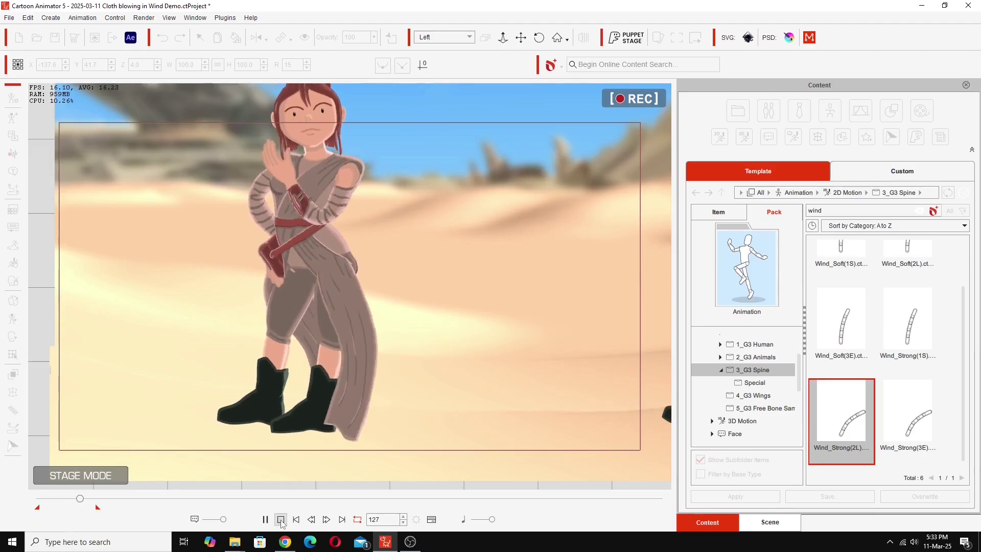
pyautogui.click(281, 519)
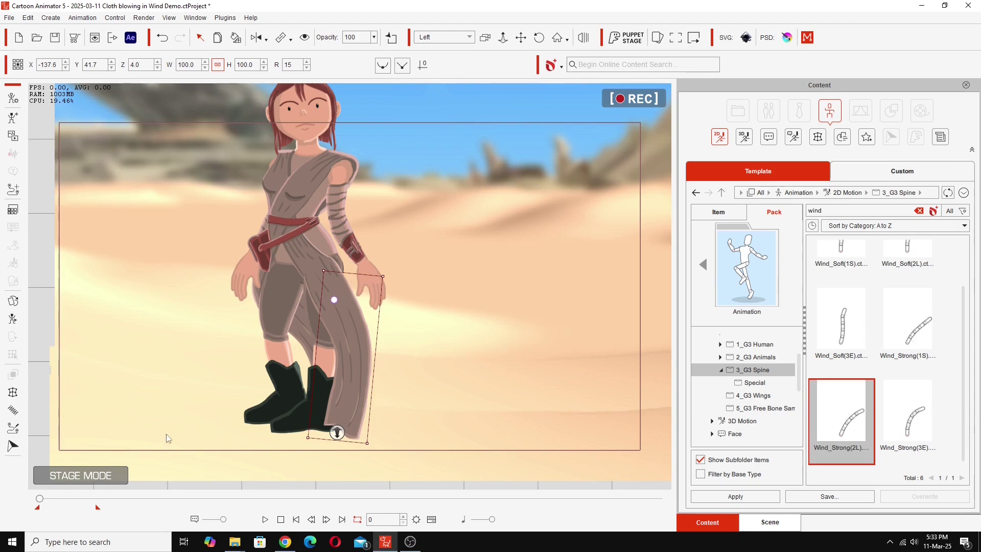
pyautogui.click(42, 499)
pyautogui.moveTo(43, 503); pyautogui.dragTo(52, 500)
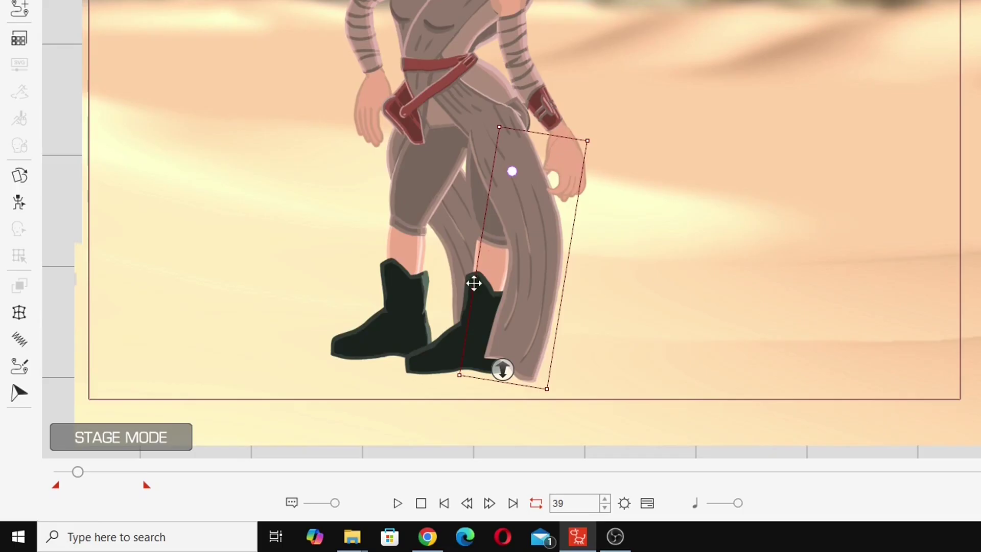
pyautogui.moveTo(77, 471); pyautogui.dragTo(100, 486)
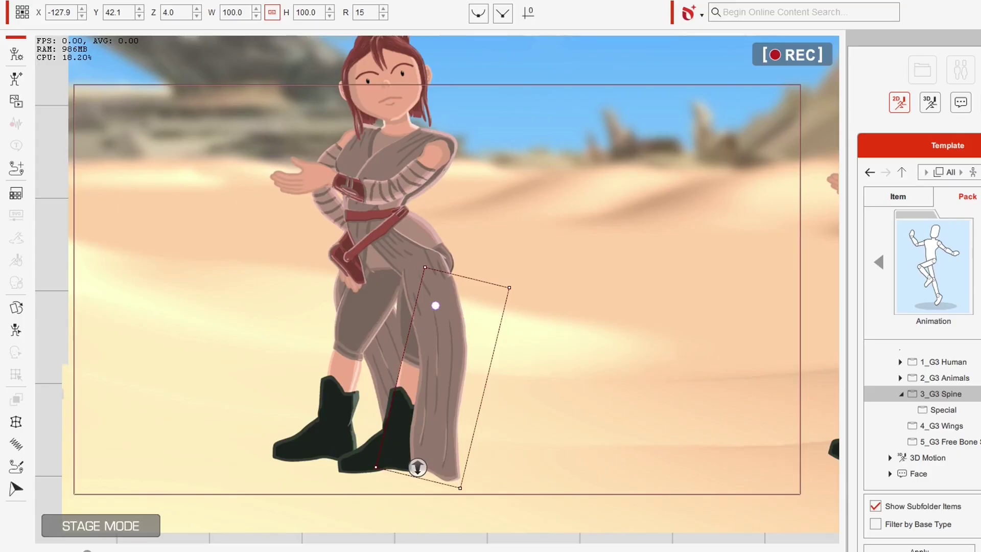
pyautogui.moveTo(87, 551); pyautogui.dragTo(139, 551)
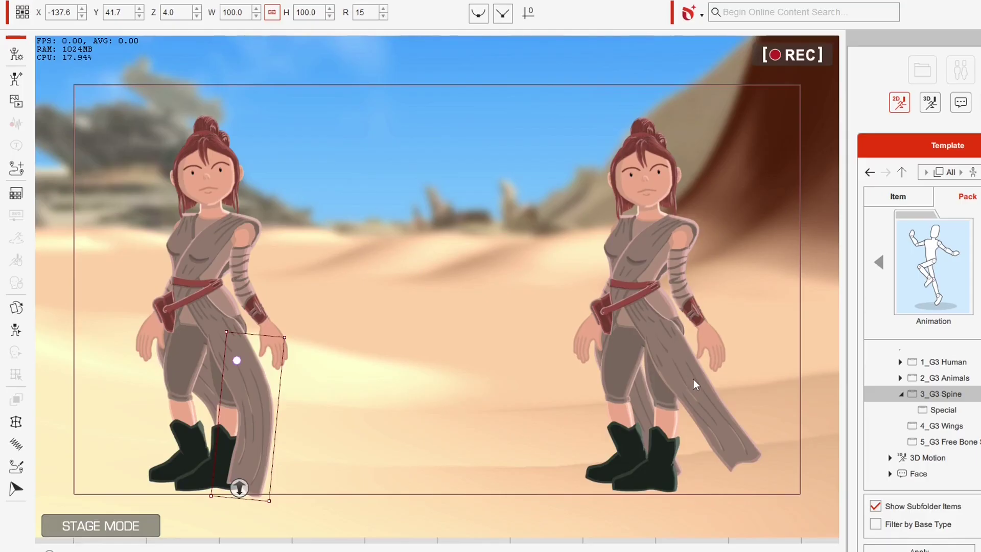
# Clear the content library's wind search and open the second character's front robe cloth in Composer mode
pyautogui.click(694, 380)
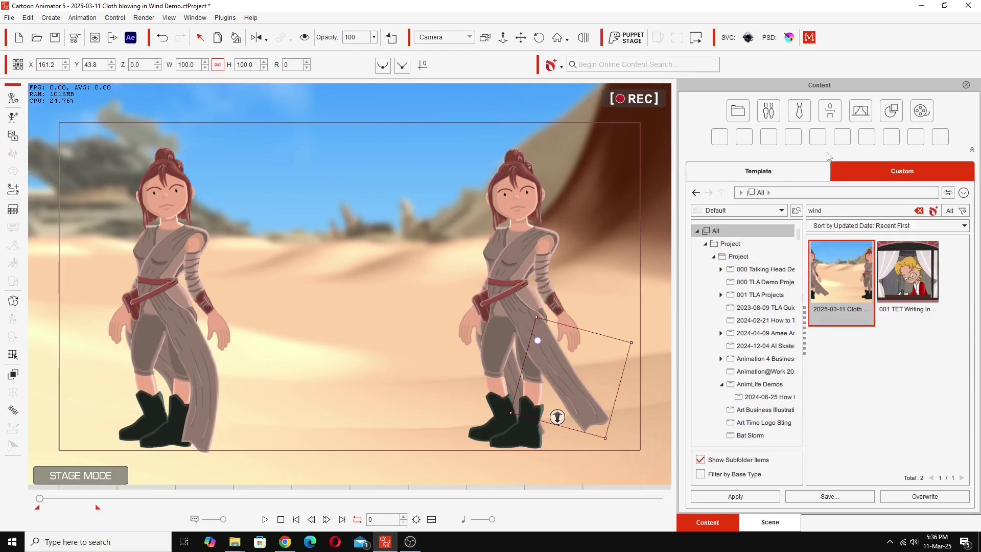
pyautogui.click(918, 211)
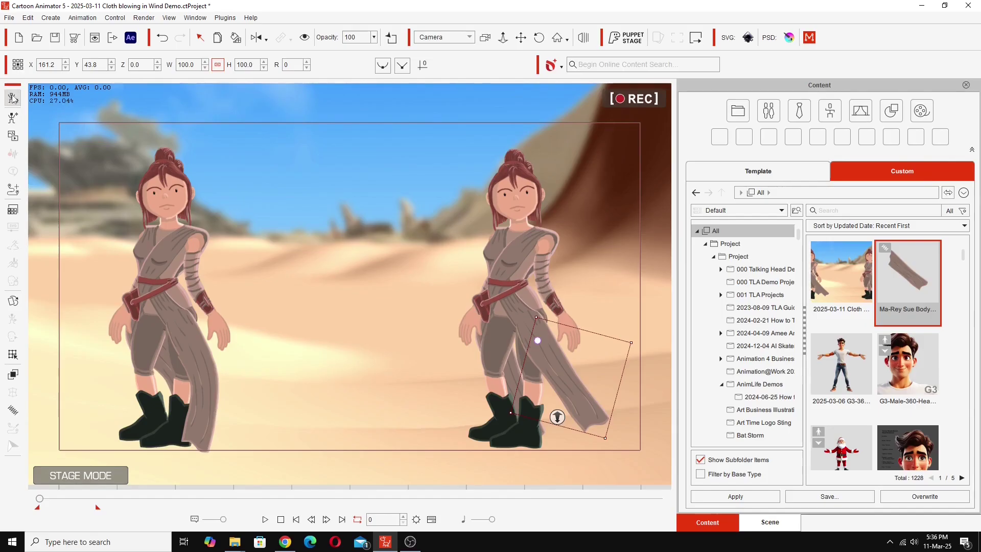
pyautogui.click(12, 99)
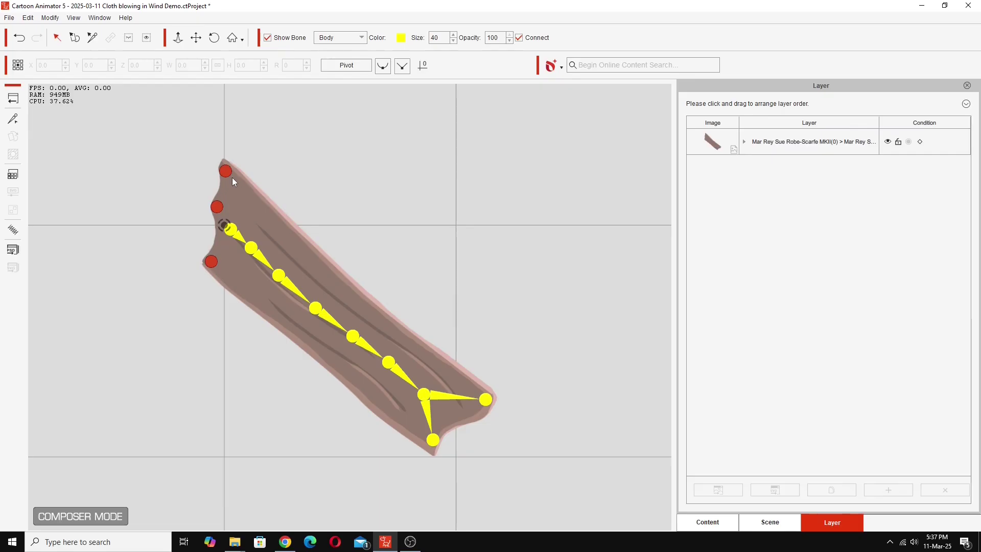
# Open the Spring Editor for the robe cloth and examine the spring settings of the scarfe group
pyautogui.click(14, 232)
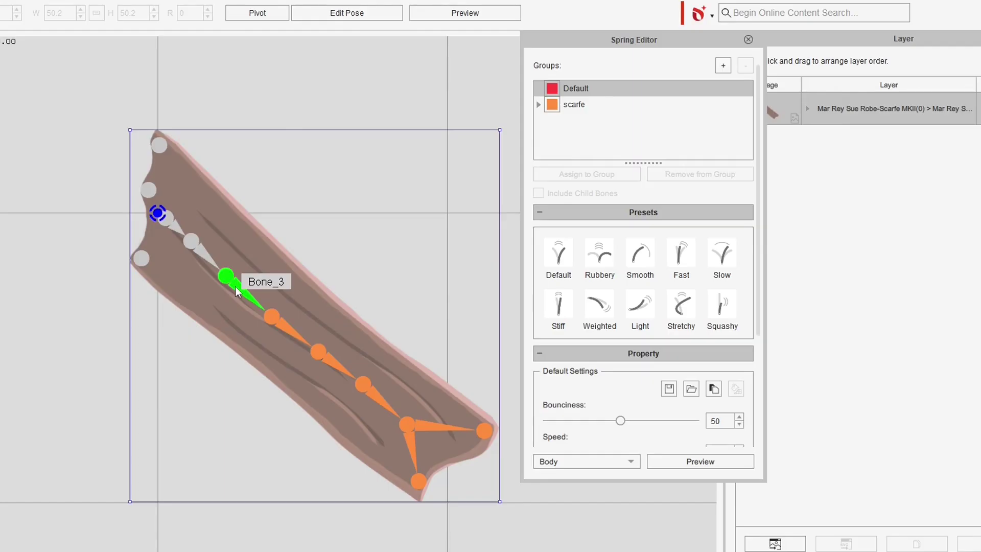
pyautogui.click(574, 104)
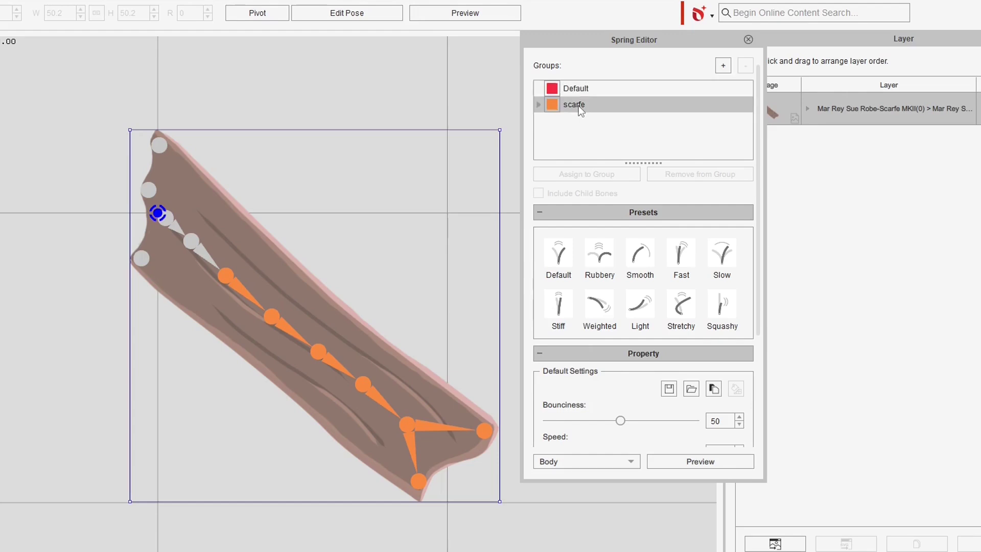
pyautogui.scroll(-2, 529, 362)
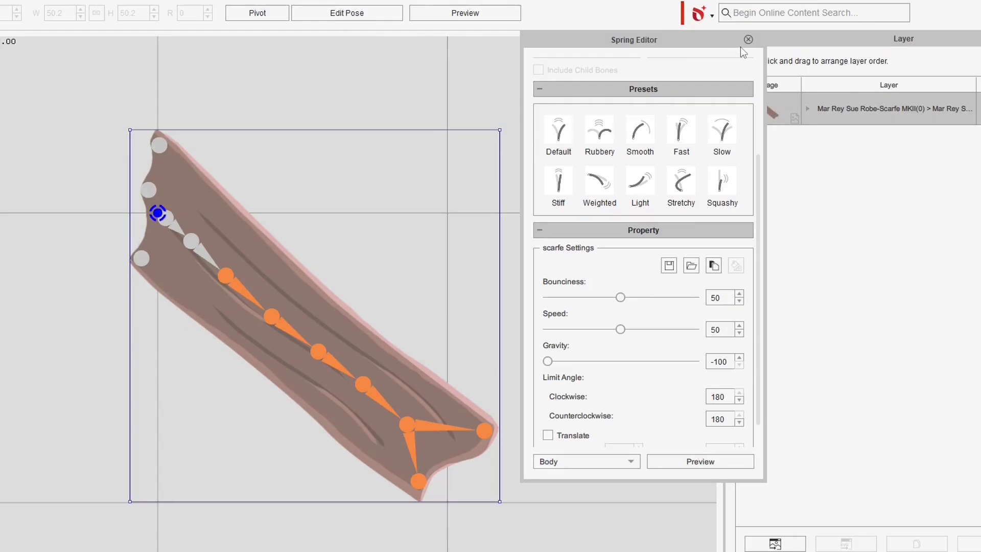
# Preview the cloth's spring physics by moving the robe piece around, and examine how its bones swing
pyautogui.click(679, 463)
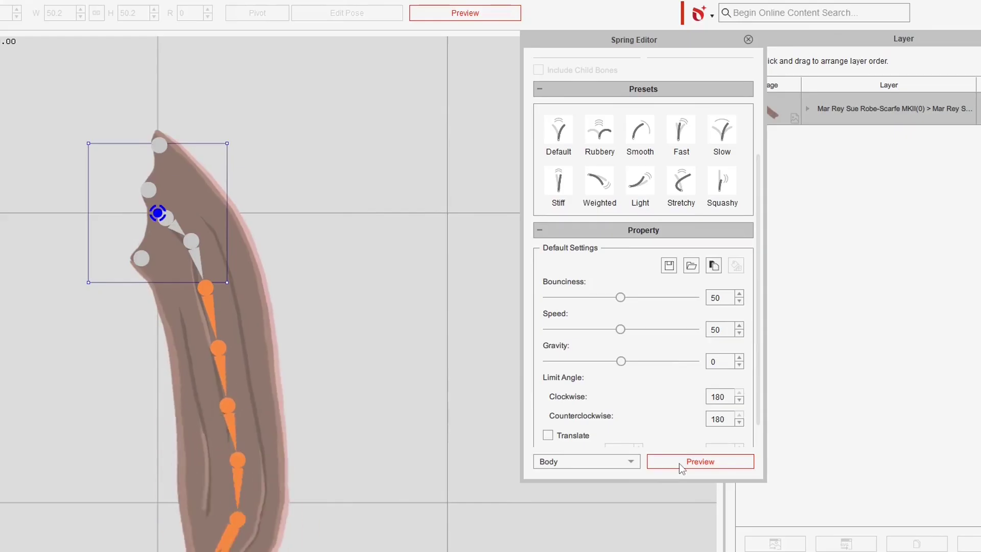
pyautogui.moveTo(264, 202); pyautogui.dragTo(297, 211)
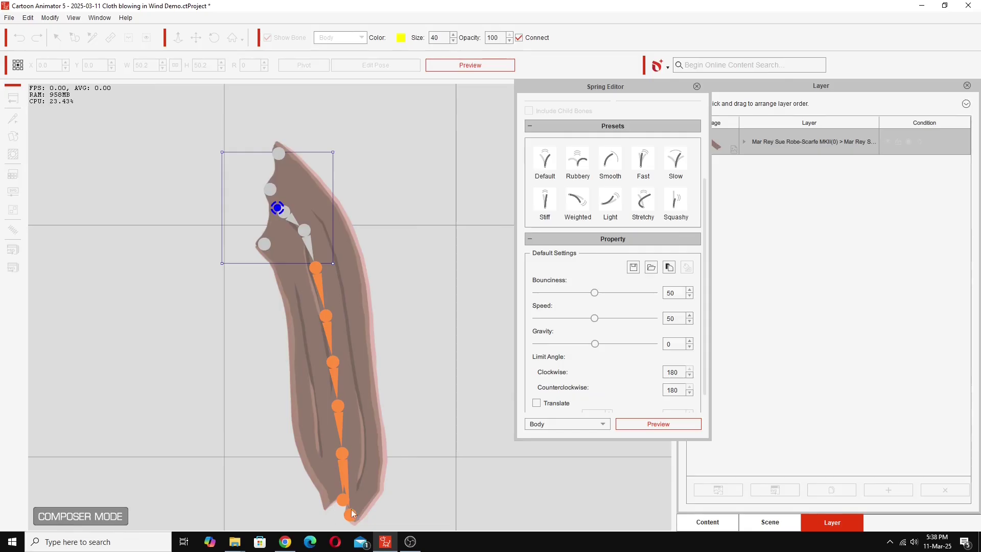
pyautogui.click(285, 213)
pyautogui.moveTo(287, 190); pyautogui.dragTo(312, 200)
pyautogui.click(324, 236)
pyautogui.moveTo(381, 176); pyautogui.dragTo(401, 138)
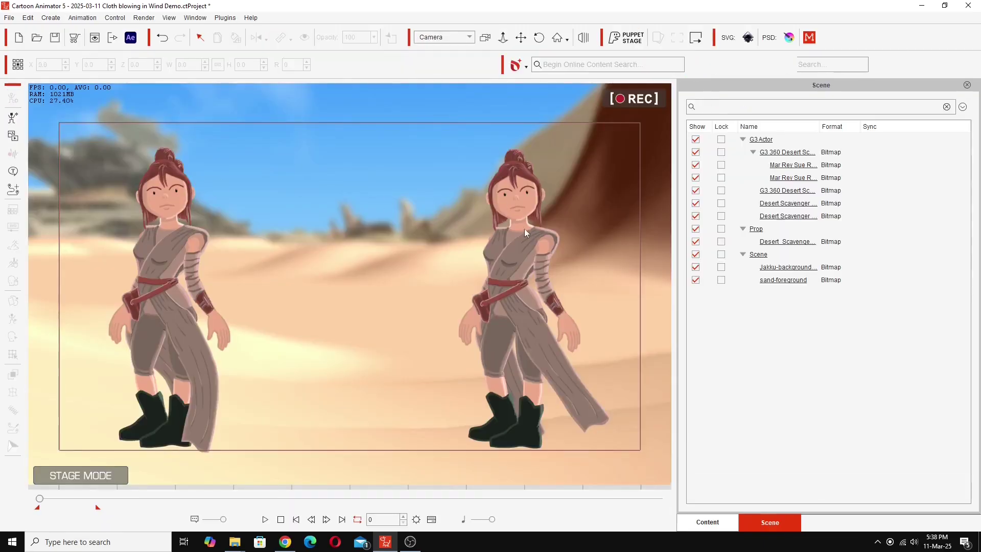
# Open the second character in Composer mode and select its front robe cloth to inspect its bones and attachment
pyautogui.click(516, 241)
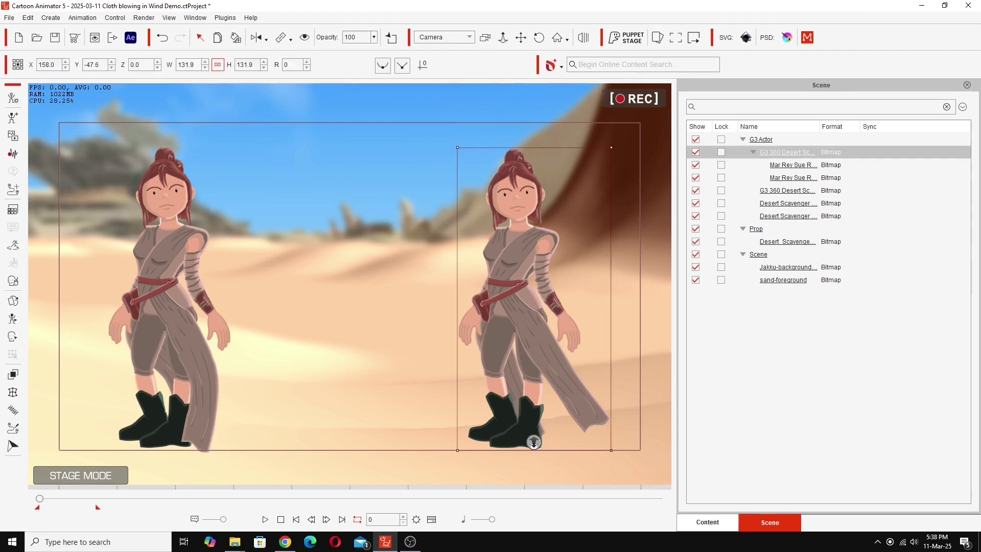
pyautogui.click(13, 98)
pyautogui.click(467, 303)
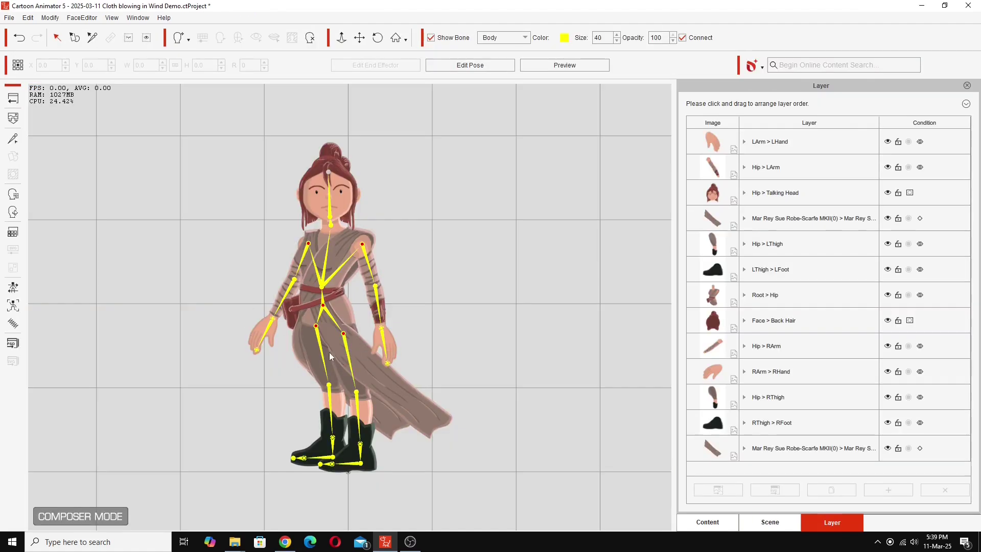
pyautogui.click(400, 394)
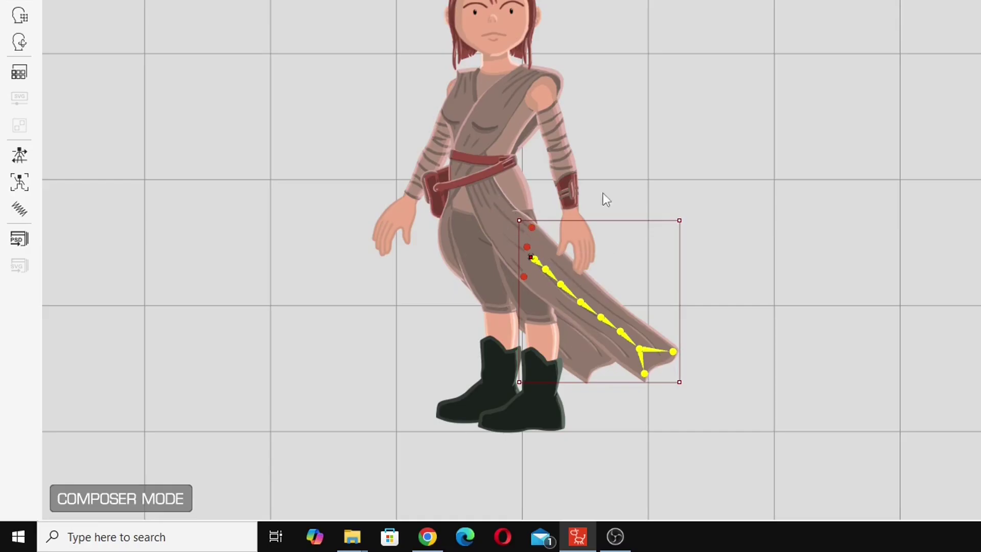
pyautogui.click(526, 246)
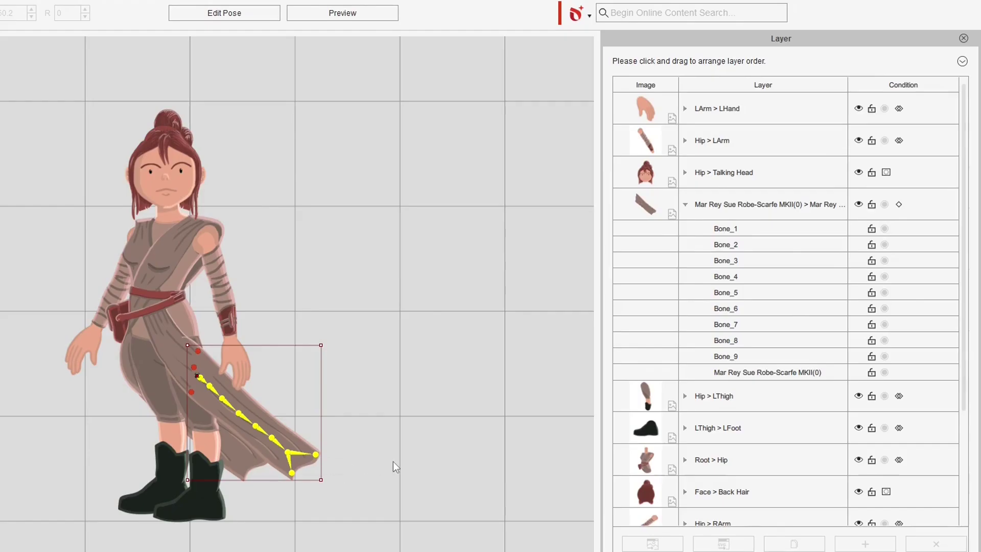
# Examine the layer order from the front robe cloth's bones down through the right limbs to the rear robe cloth
pyautogui.scroll(-3, 639, 391)
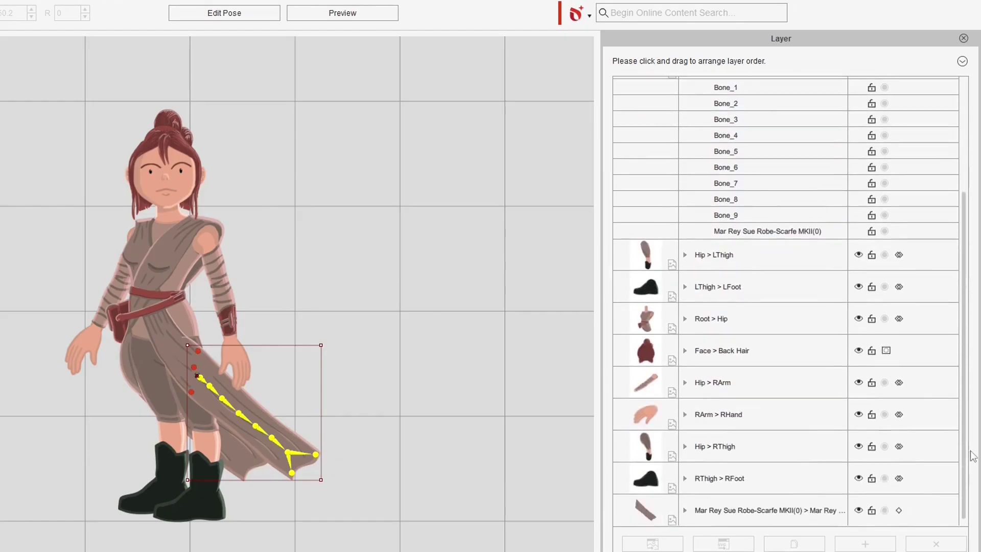
pyautogui.click(710, 384)
pyautogui.moveTo(708, 385); pyautogui.dragTo(715, 484)
pyautogui.moveTo(669, 382); pyautogui.dragTo(698, 485)
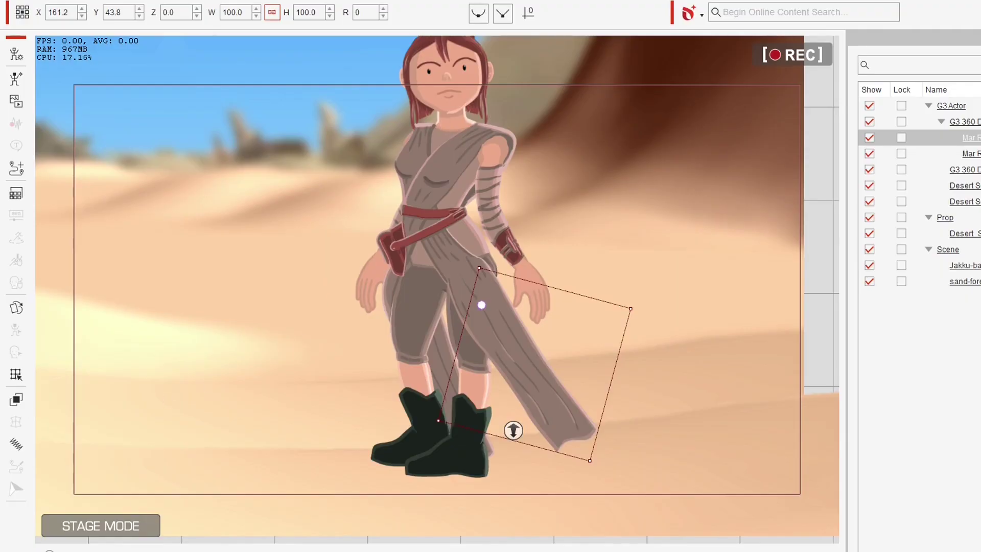
# Play the second character's animation to examine how the spring-driven robe cloth moves, and pause playback
pyautogui.press('space')
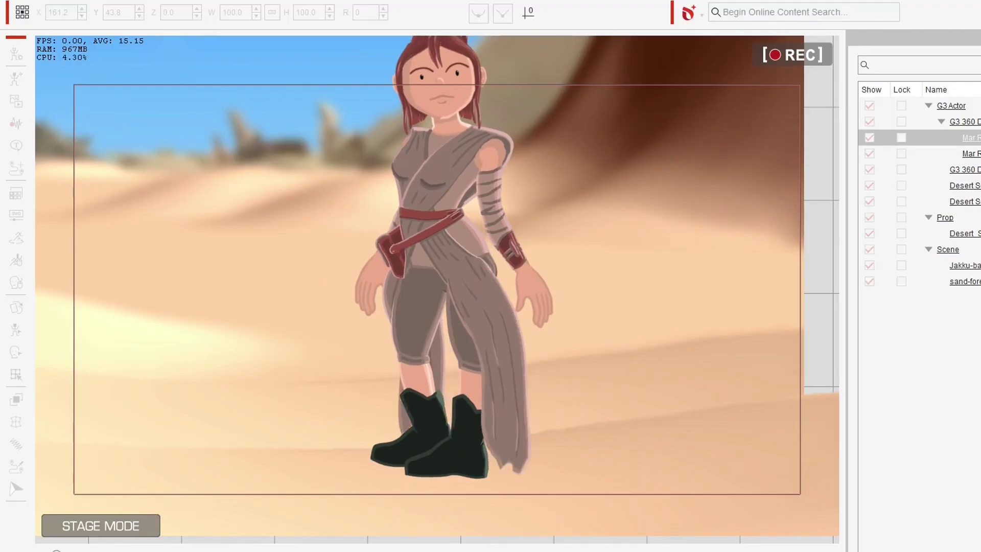
pyautogui.moveTo(513, 551)
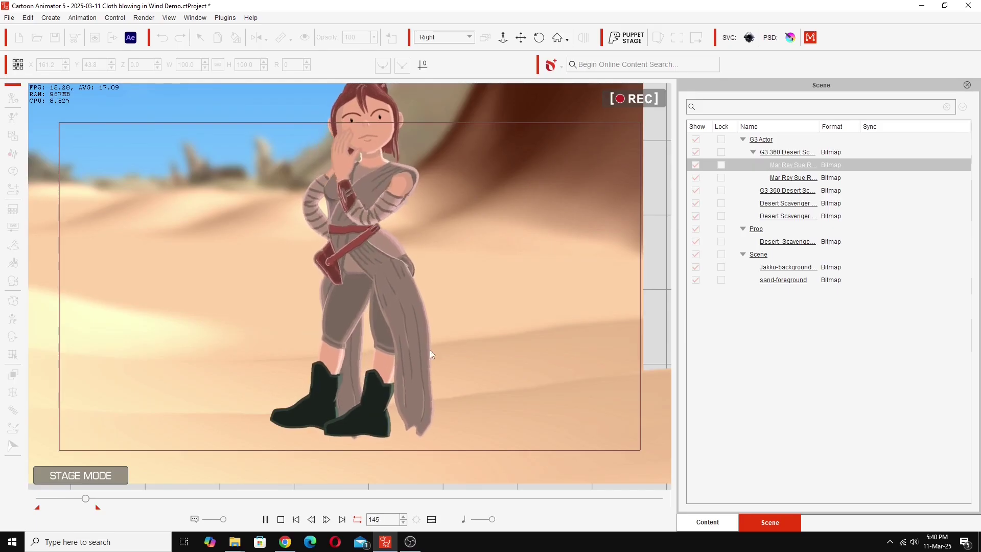
pyautogui.click(432, 349)
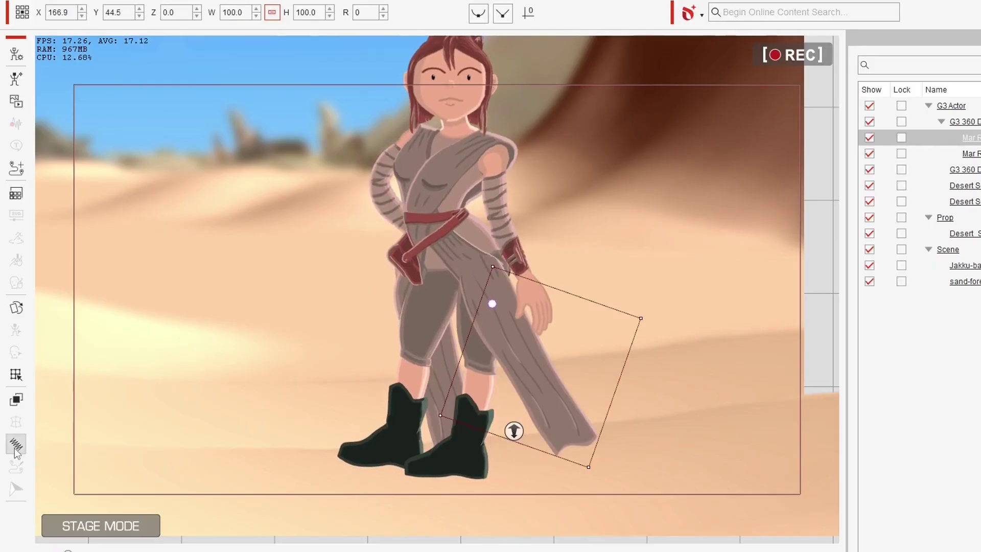
# Adjust the front robe cloth's spring gravity during playback, trying 60 and settling on -71
pyautogui.click(16, 446)
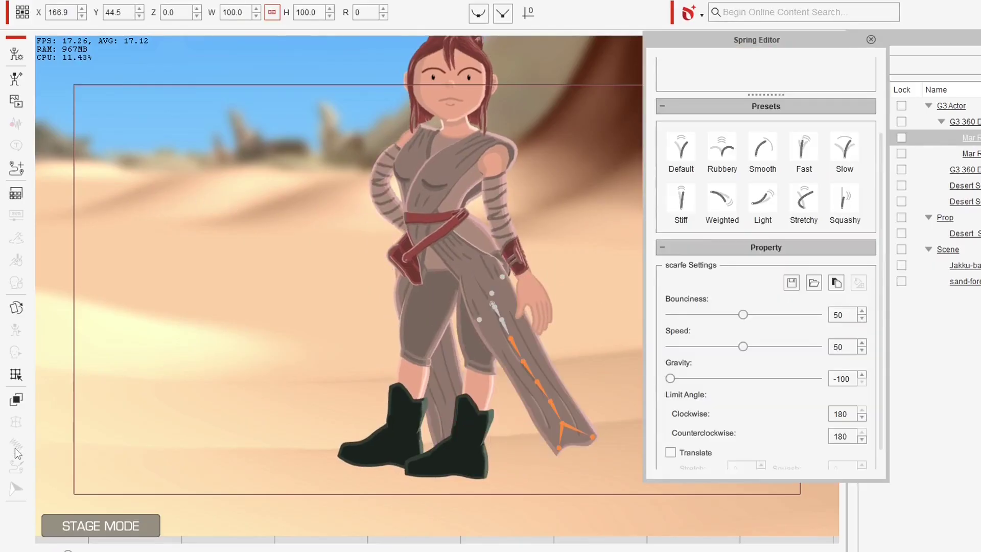
pyautogui.moveTo(774, 40); pyautogui.dragTo(832, 21)
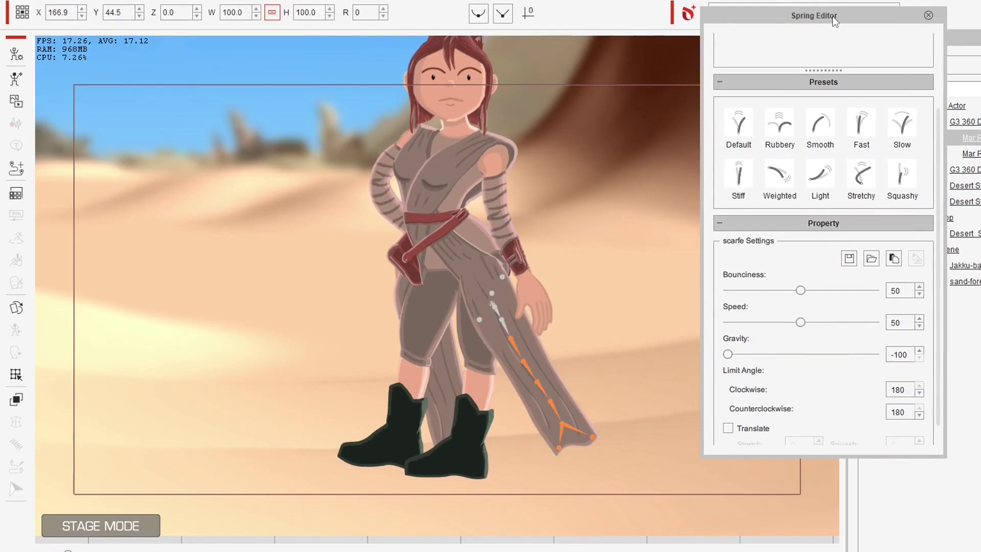
pyautogui.press('space')
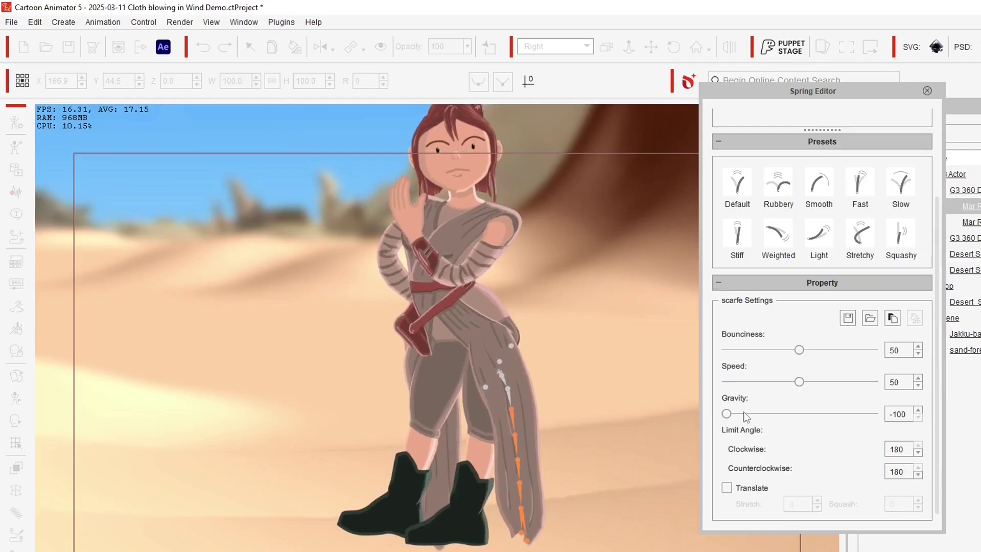
pyautogui.moveTo(583, 333); pyautogui.dragTo(585, 332)
pyautogui.moveTo(732, 415); pyautogui.dragTo(844, 418)
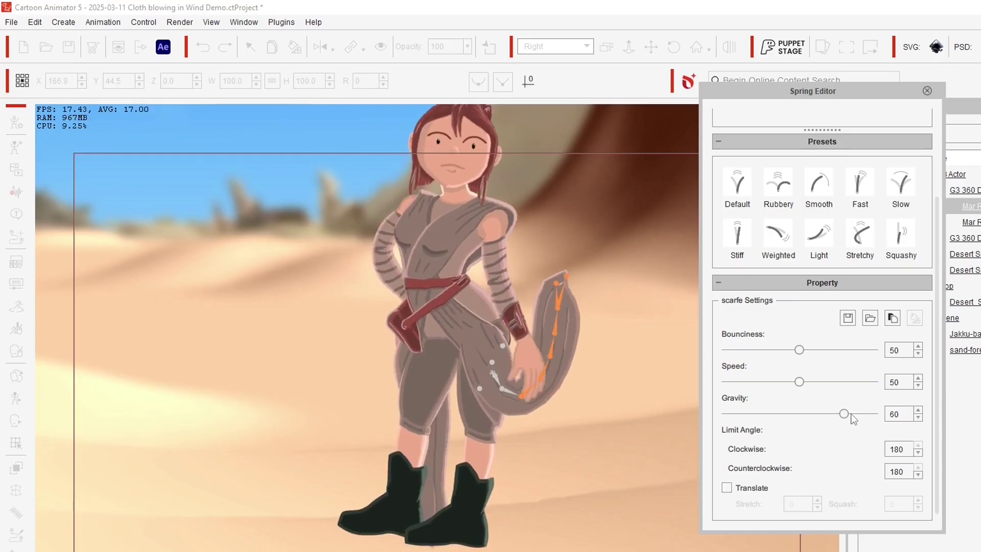
pyautogui.moveTo(844, 414); pyautogui.dragTo(742, 415)
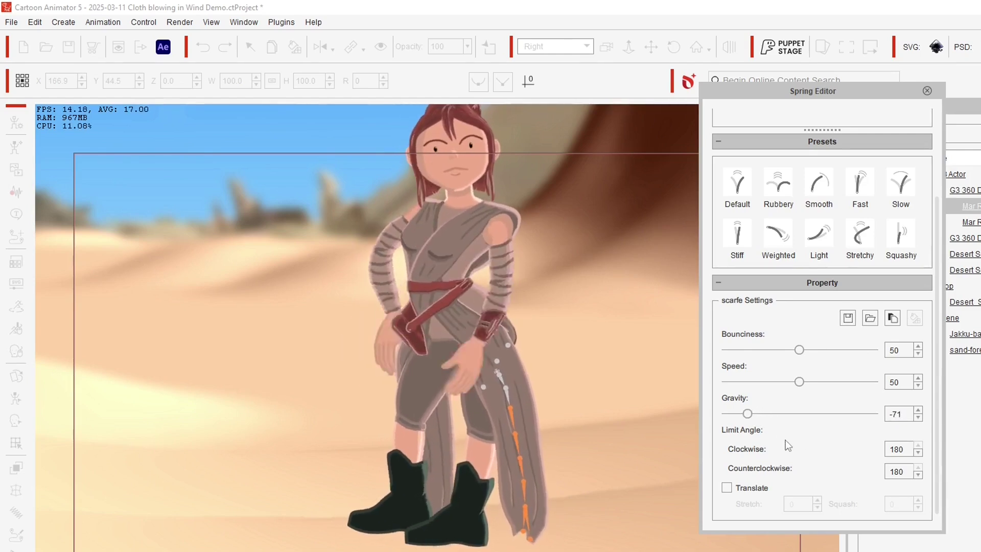
pyautogui.click(928, 90)
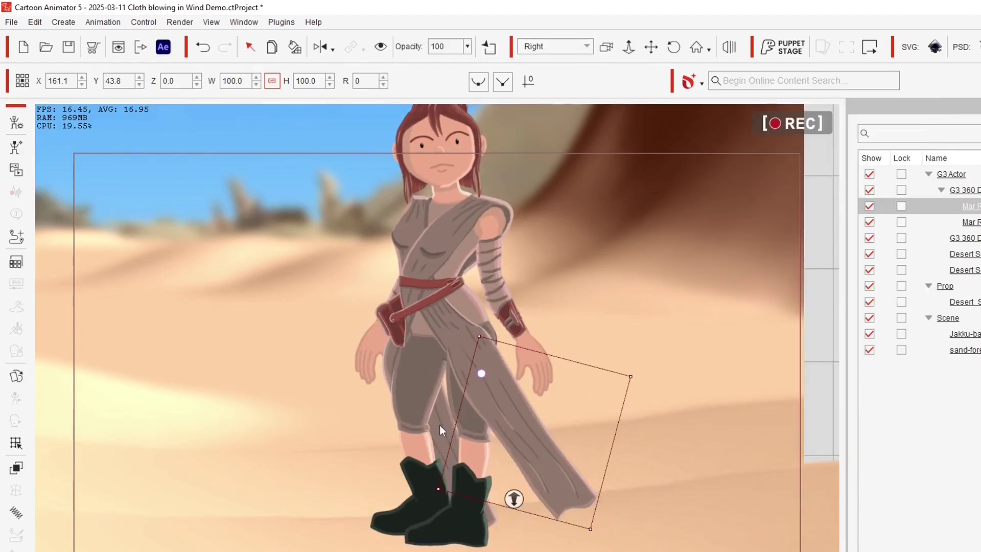
# Set the rear robe cloth's spring gravity to -80 during playback, and stop the animation
pyautogui.click(439, 426)
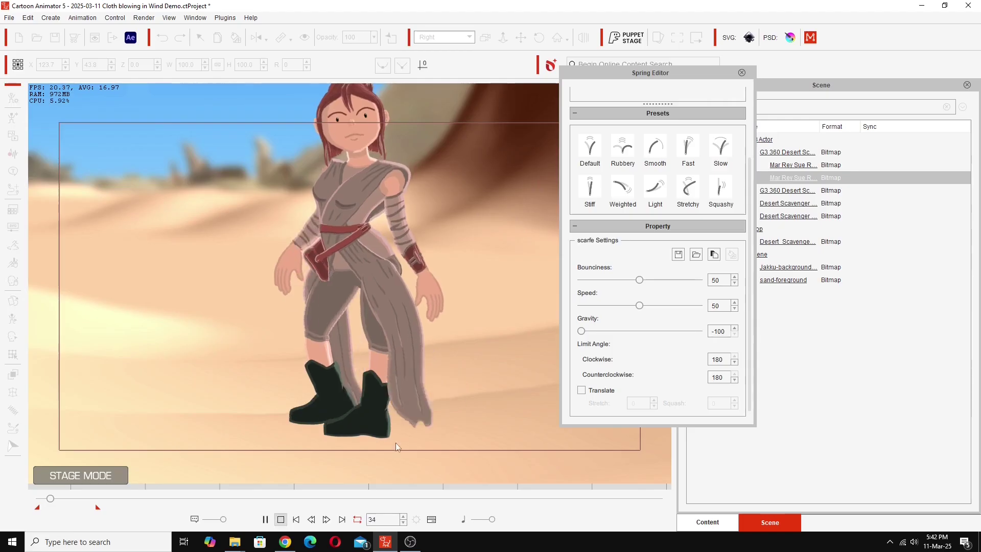
pyautogui.moveTo(726, 413); pyautogui.dragTo(742, 410)
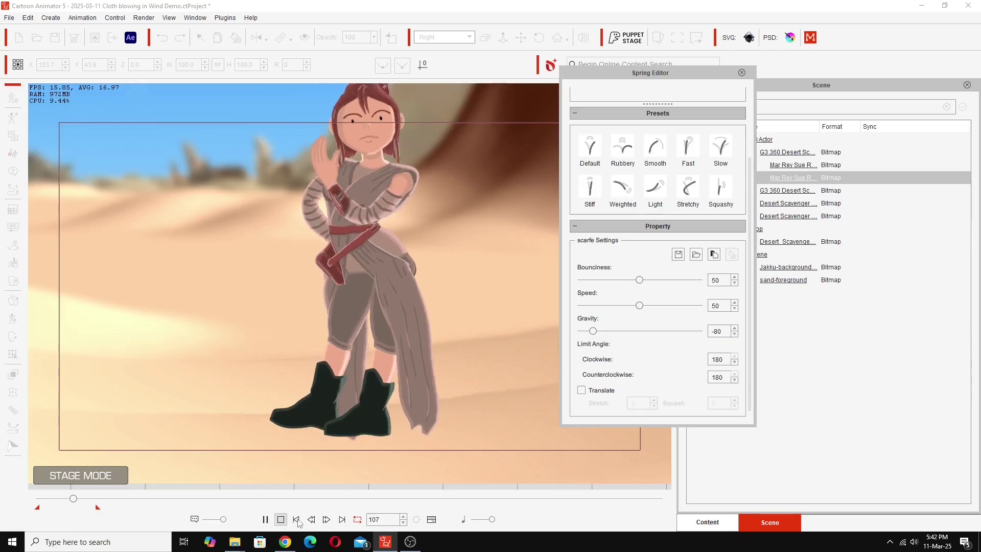
pyautogui.click(280, 519)
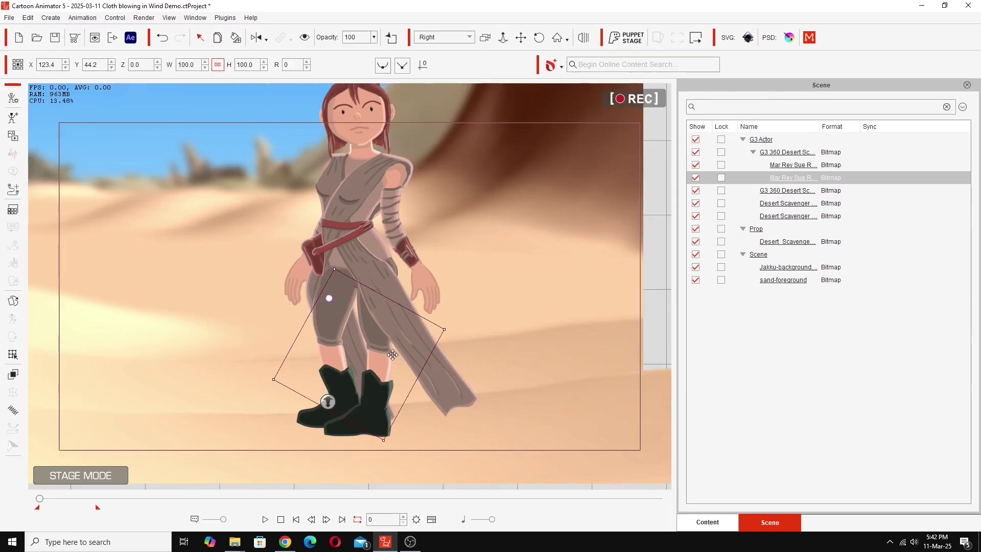
# Show the timeline and rotate the front robe cloth's Bone_2 to 297.3 at frame 0 in the Prop Key Editor
pyautogui.click(431, 520)
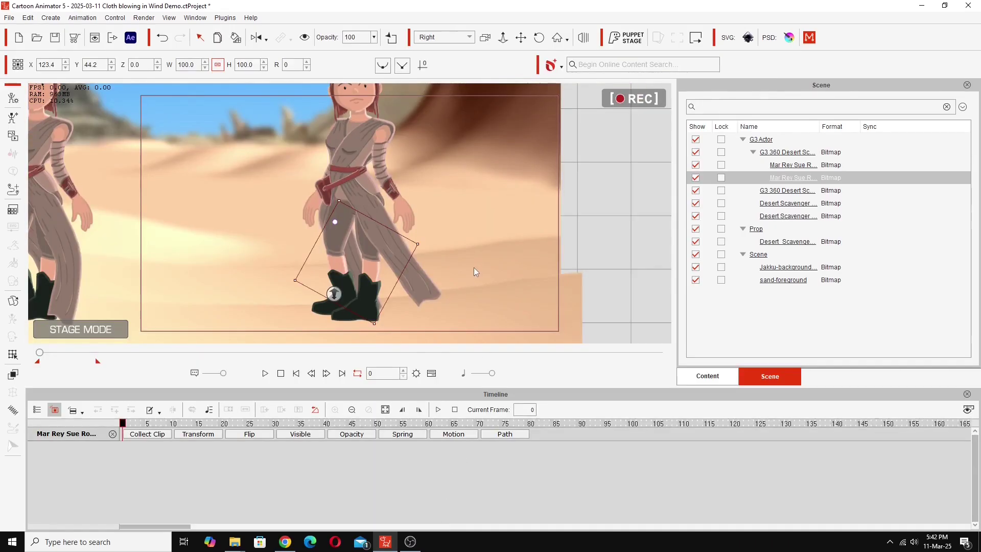
pyautogui.click(420, 262)
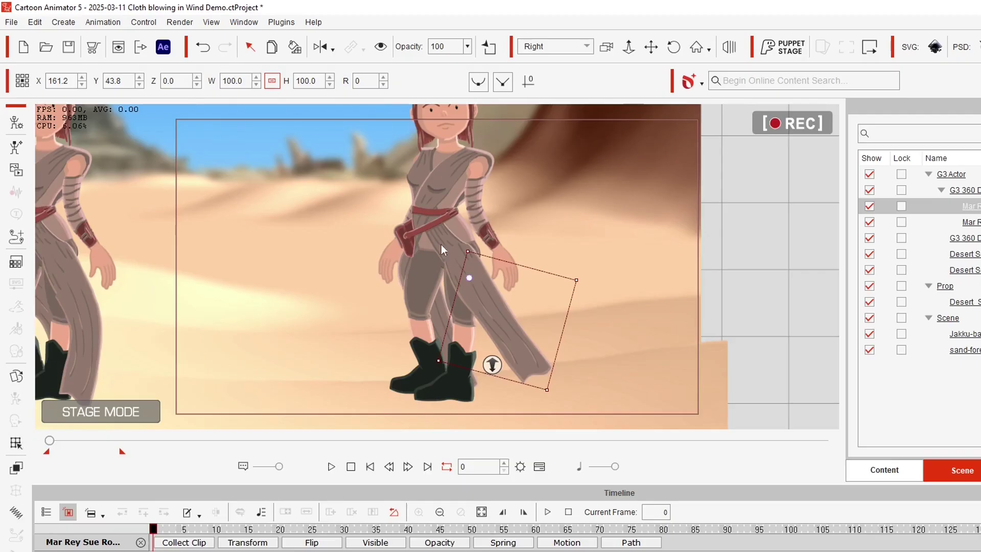
pyautogui.click(15, 443)
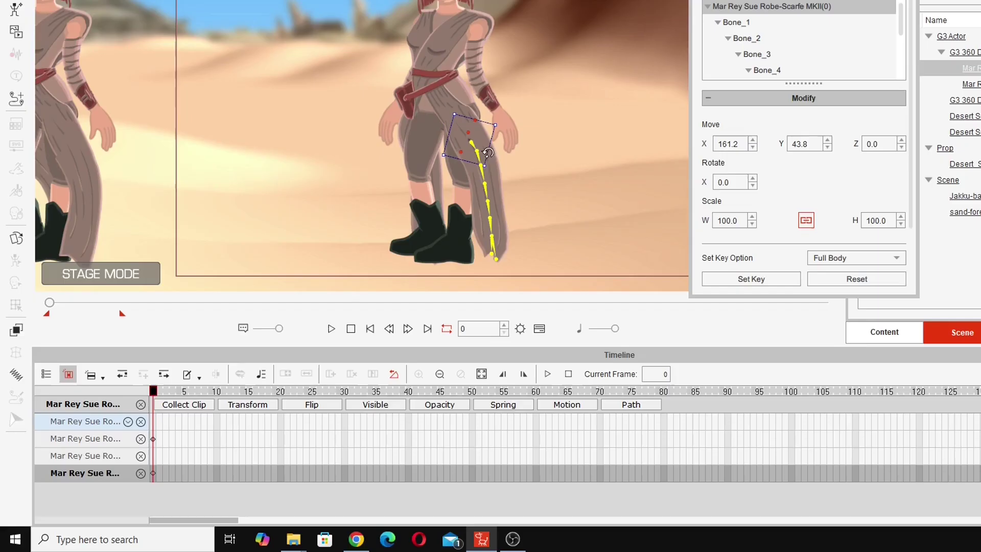
pyautogui.moveTo(482, 158); pyautogui.dragTo(485, 154)
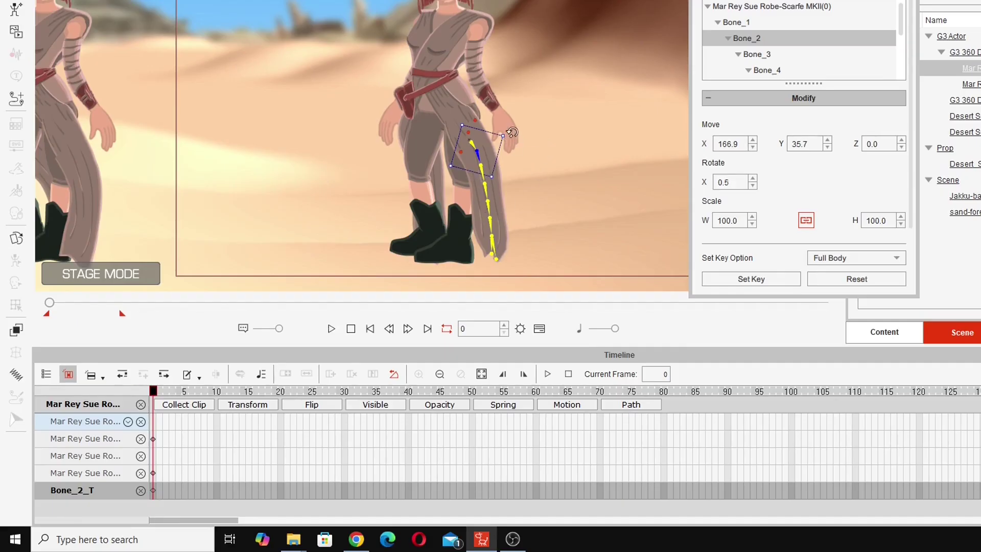
pyautogui.moveTo(514, 131); pyautogui.dragTo(477, 100)
pyautogui.moveTo(487, 145); pyautogui.dragTo(490, 153)
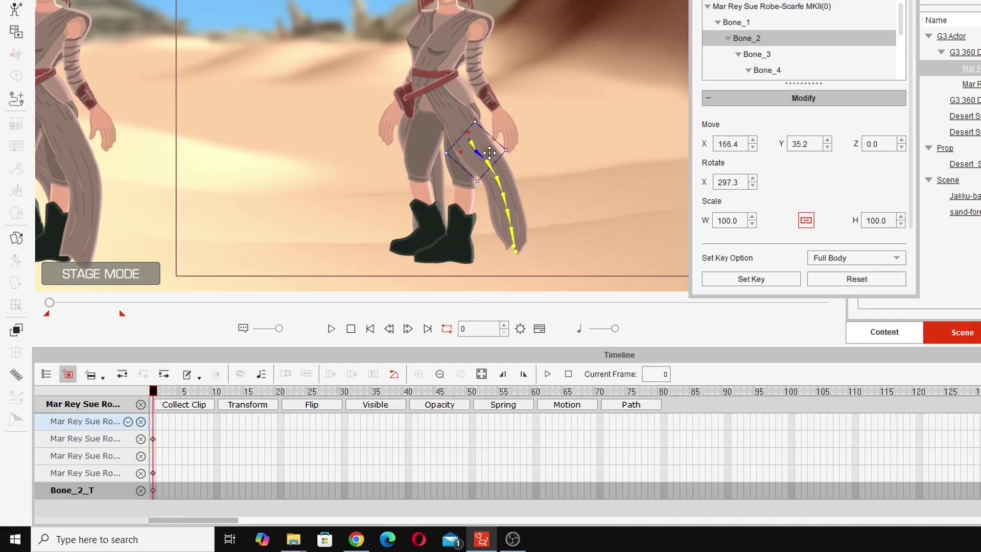
# Show the cloth's motion tracks and key Bone_2 at frames 10 and 20, with its rotation at 290.3 on frame 20
pyautogui.click(564, 405)
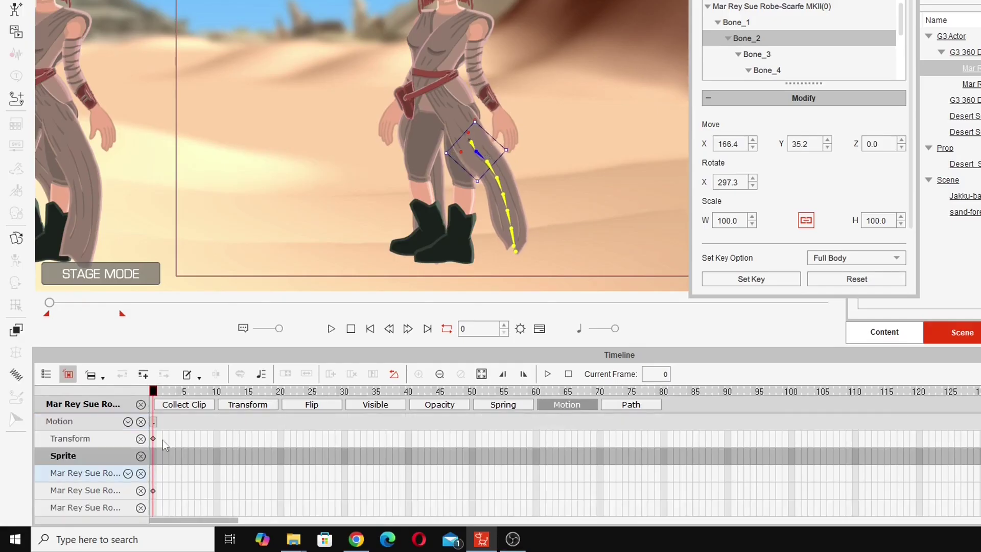
pyautogui.moveTo(153, 392); pyautogui.dragTo(218, 409)
pyautogui.moveTo(493, 152)
pyautogui.mouseDown()
pyautogui.moveTo(519, 138)
pyautogui.moveTo(517, 103)
pyautogui.moveTo(521, 145)
pyautogui.moveTo(486, 158)
pyautogui.mouseUp()
pyautogui.press('Right')
pyautogui.press('Right')
pyautogui.press('Right')
pyautogui.press('Right')
pyautogui.press('Right')
pyautogui.press('Right')
pyautogui.press('Right')
pyautogui.press('Right')
pyautogui.press('Right')
pyautogui.press('Right')
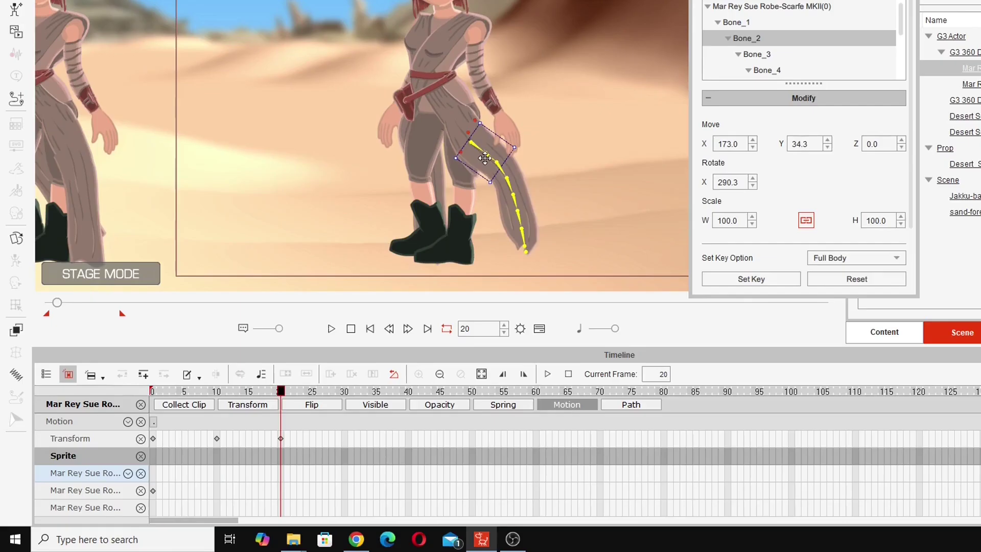
# Rotate Bone_2 outward to 279.6 at frame 30
pyautogui.press('Right')
pyautogui.press('Right')
pyautogui.press('Right')
pyautogui.press('Right')
pyautogui.press('Right')
pyautogui.press('Right')
pyautogui.press('Right')
pyautogui.press('Right')
pyautogui.press('Right')
pyautogui.press('Right')
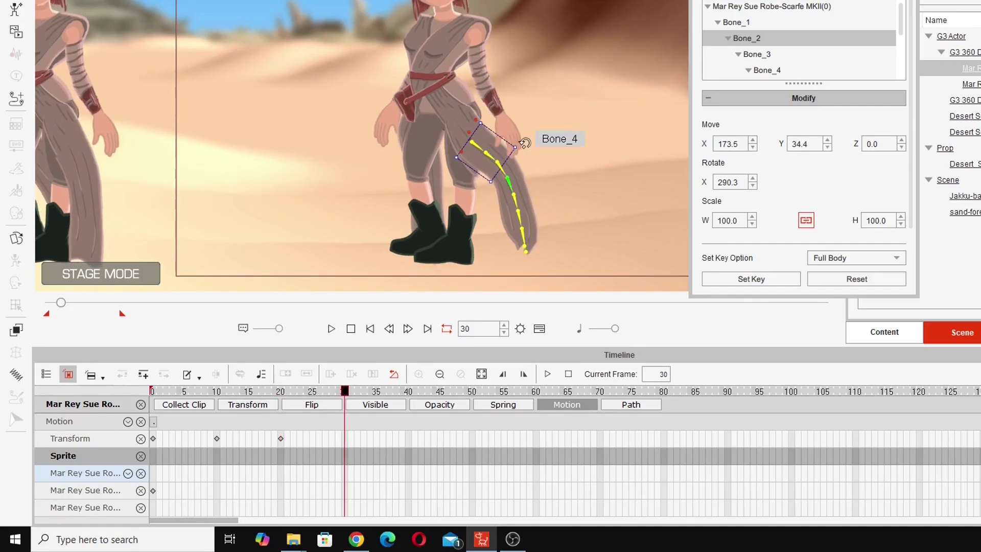
pyautogui.moveTo(526, 141); pyautogui.dragTo(524, 130)
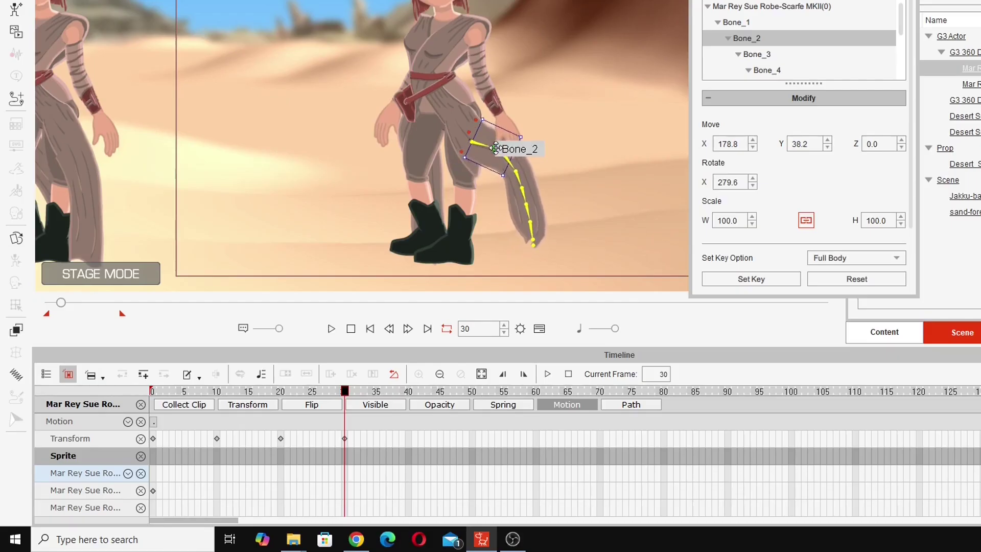
# Copy the Transform keyframe from frame 0 and paste it at frame 40 to loop the motion
pyautogui.moveTo(352, 404); pyautogui.dragTo(407, 398)
pyautogui.click(153, 439)
pyautogui.rightClick(154, 439)
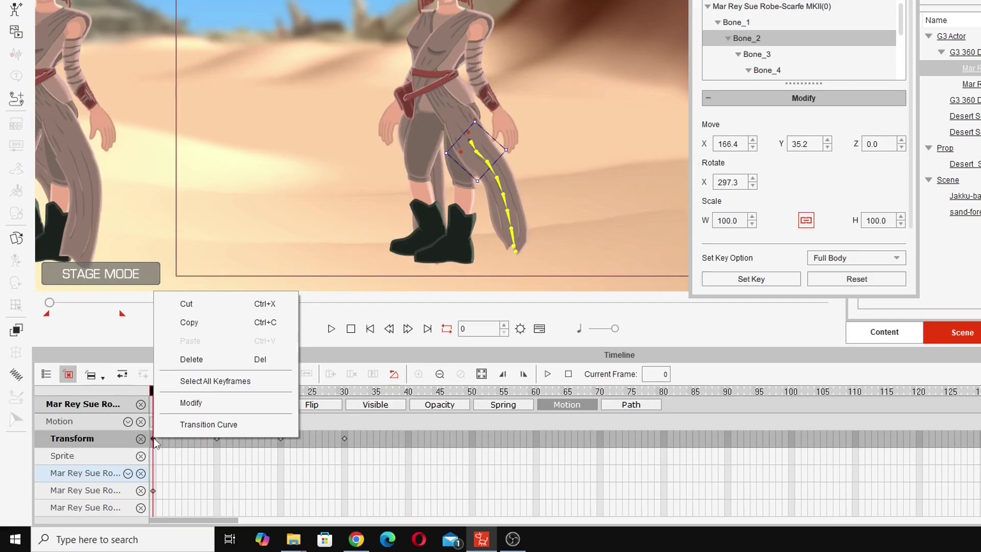
pyautogui.click(188, 322)
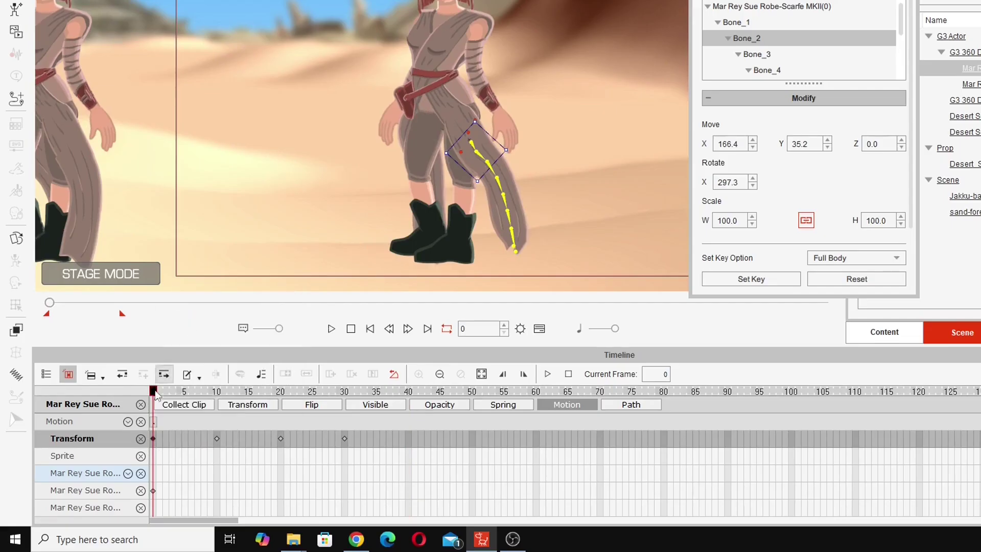
pyautogui.click(409, 439)
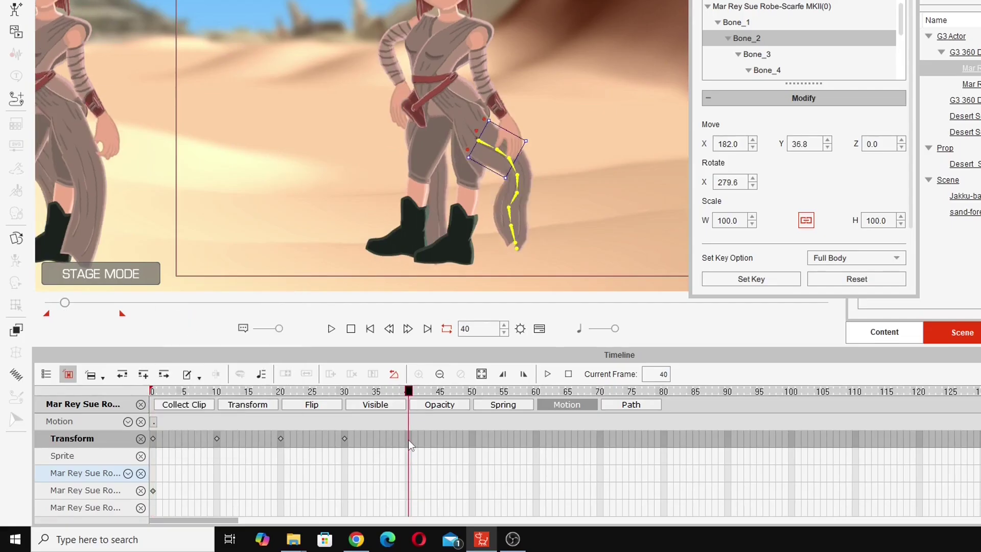
pyautogui.rightClick(409, 439)
pyautogui.click(445, 343)
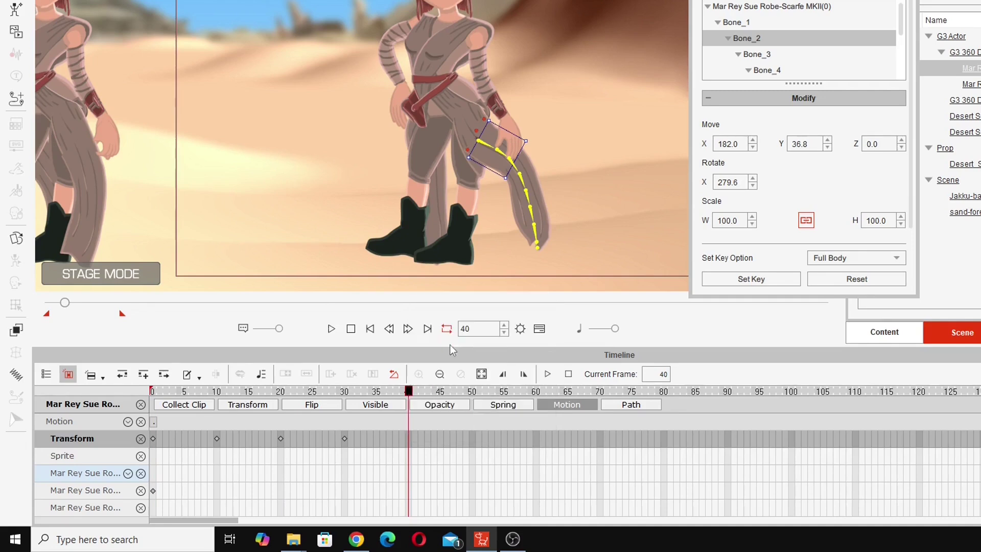
# Scrub through the keyed cloth motion to check it, return to frame 0, and close the Prop Key Editor
pyautogui.moveTo(408, 396); pyautogui.dragTo(203, 413)
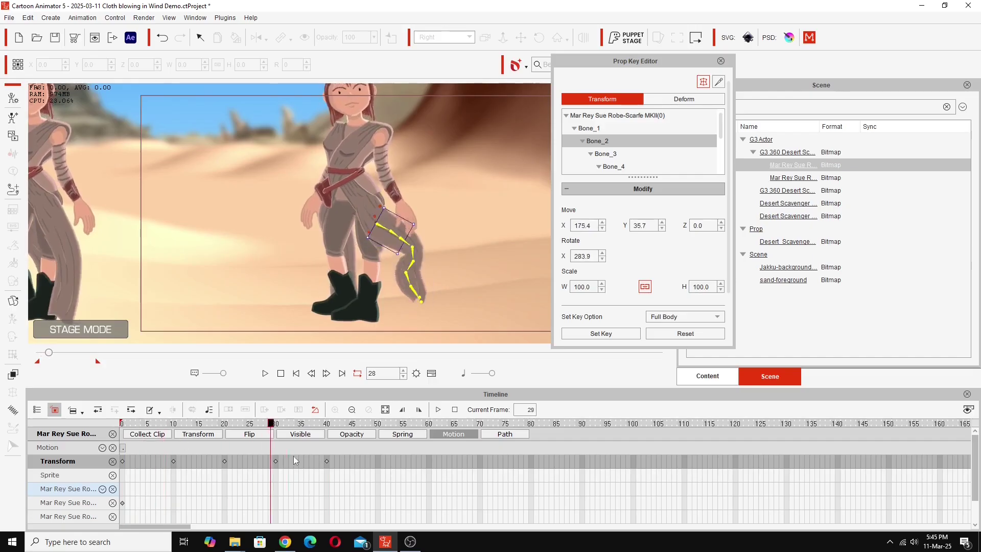
pyautogui.press('Home')
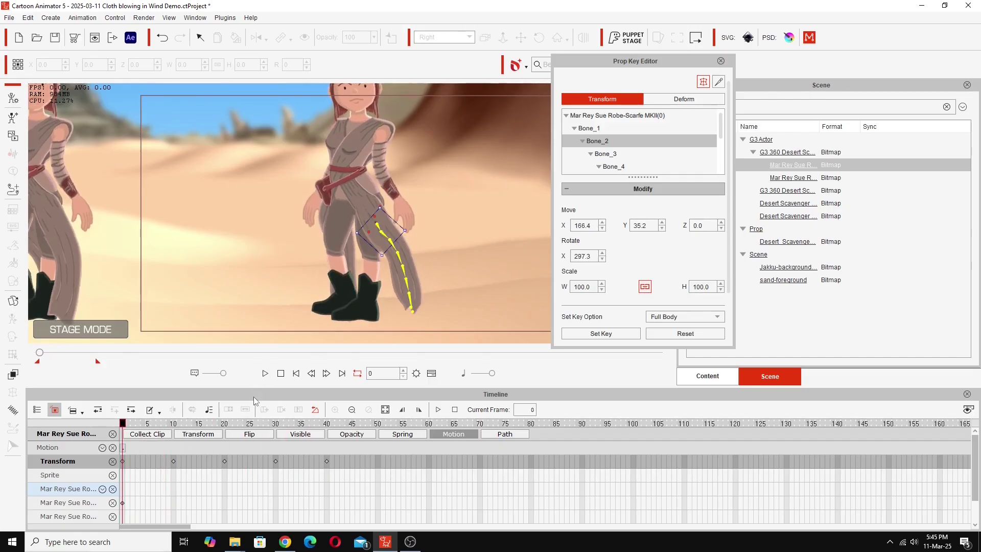
pyautogui.click(721, 62)
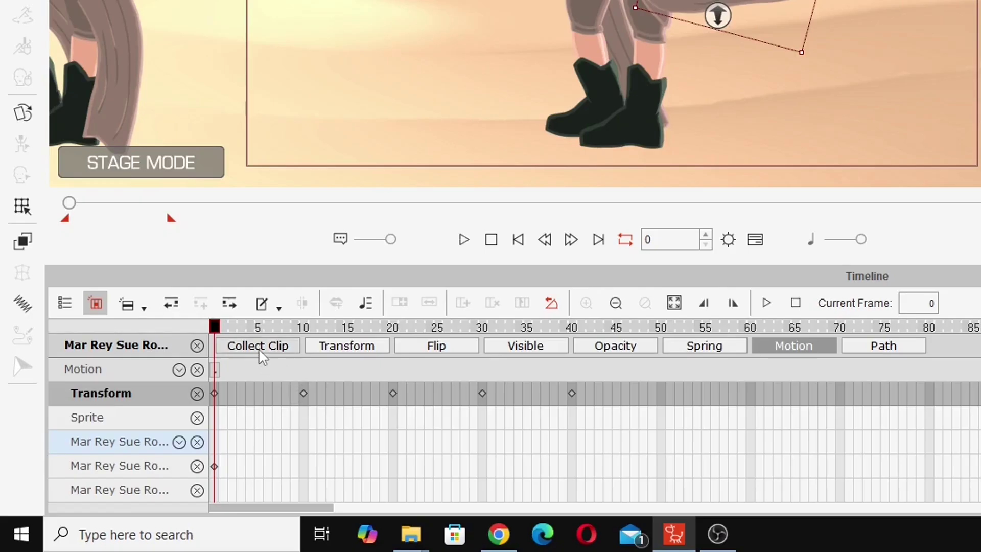
# Collect frames 0 to 40 of the cloth motion as a clip and add it to the action menu as "Robe Blowing in Wind"
pyautogui.click(259, 349)
pyautogui.moveTo(233, 372); pyautogui.dragTo(572, 379)
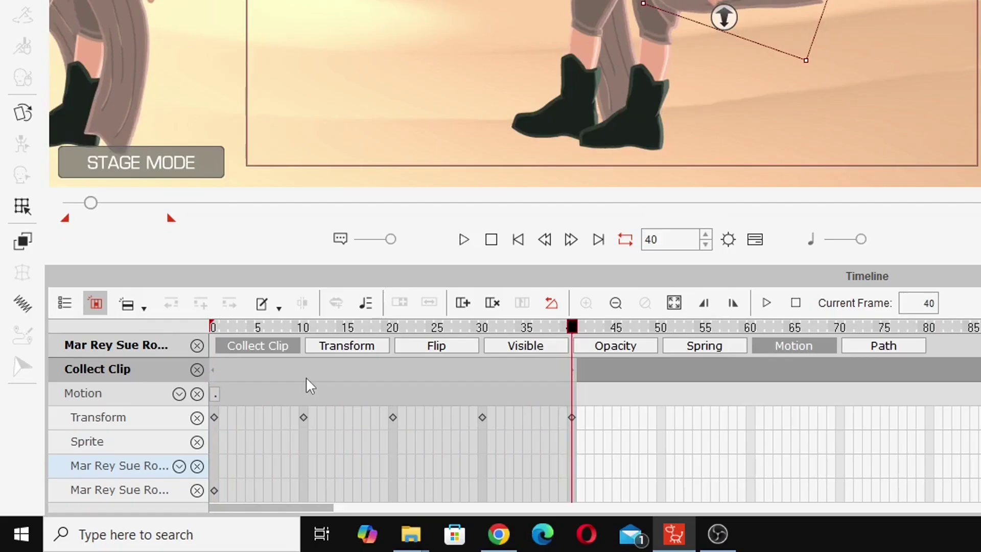
pyautogui.rightClick(328, 372)
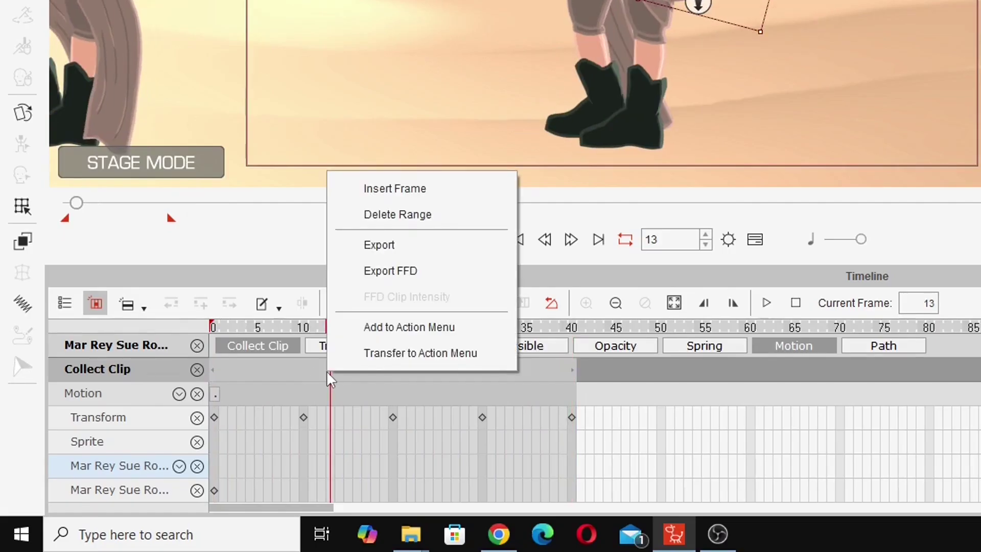
pyautogui.click(420, 327)
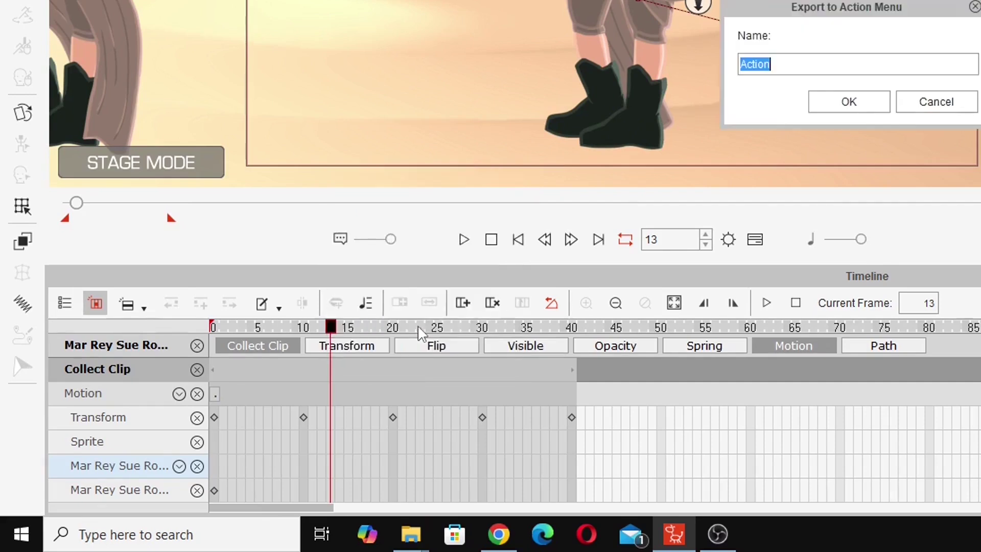
pyautogui.write('Robe Blowing in Wind')
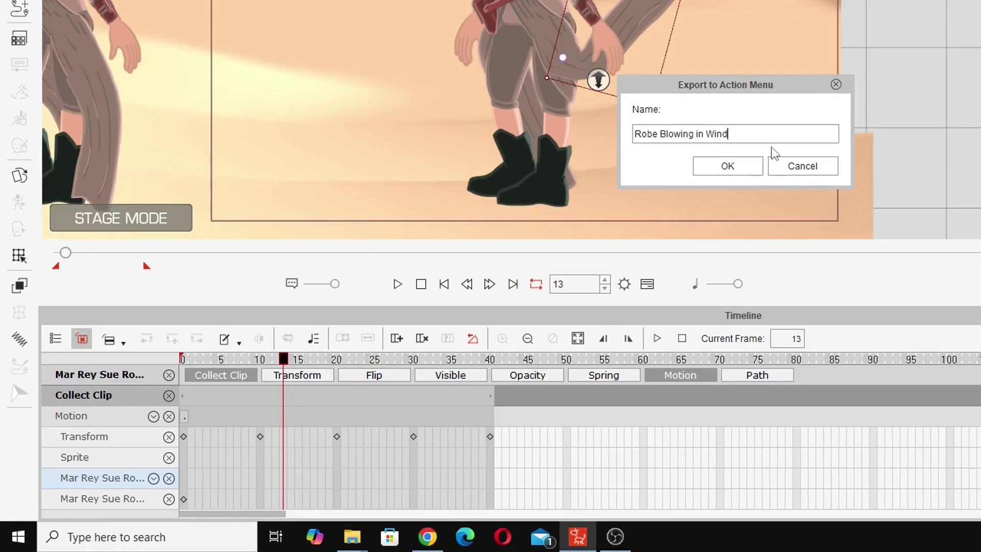
pyautogui.press('Return')
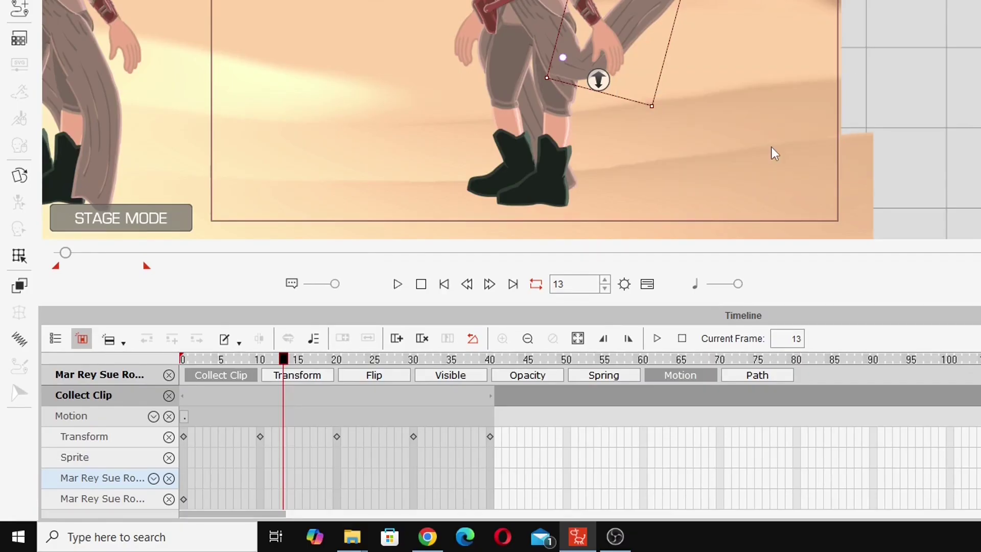
# Remove the object animation from the front robe cloth at frame 0
pyautogui.click(183, 361)
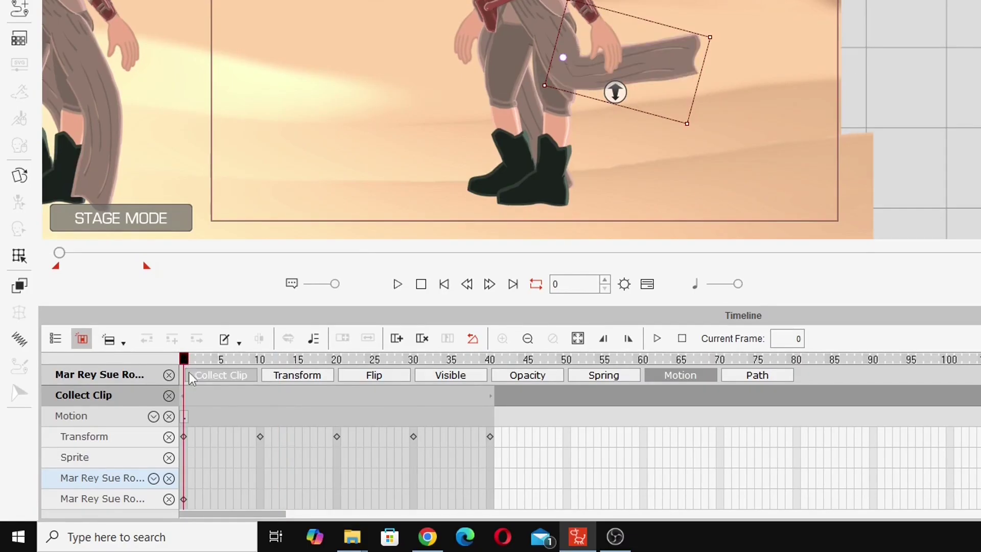
pyautogui.rightClick(646, 68)
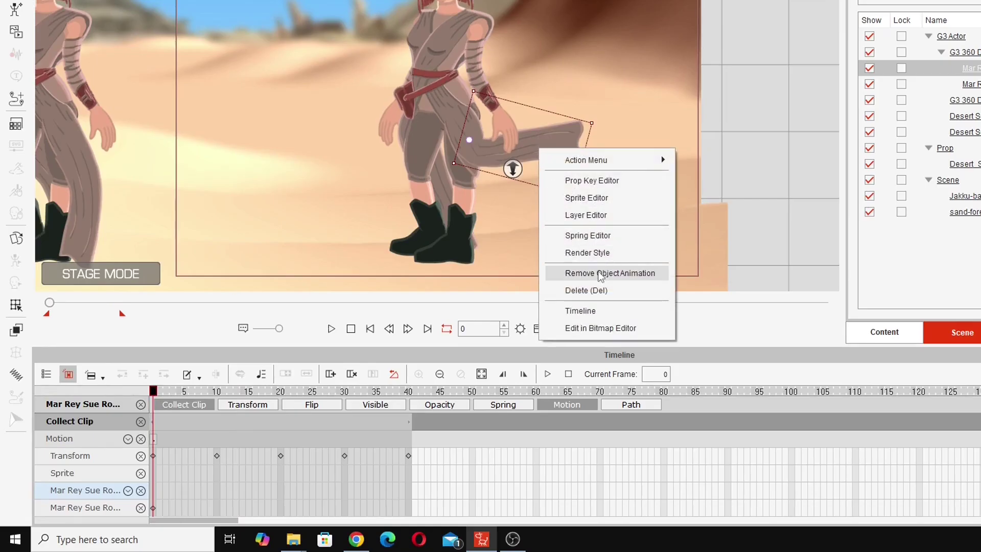
pyautogui.click(600, 276)
pyautogui.moveTo(154, 392)
pyautogui.mouseDown()
pyautogui.moveTo(548, 392)
pyautogui.moveTo(153, 391)
pyautogui.mouseUp()
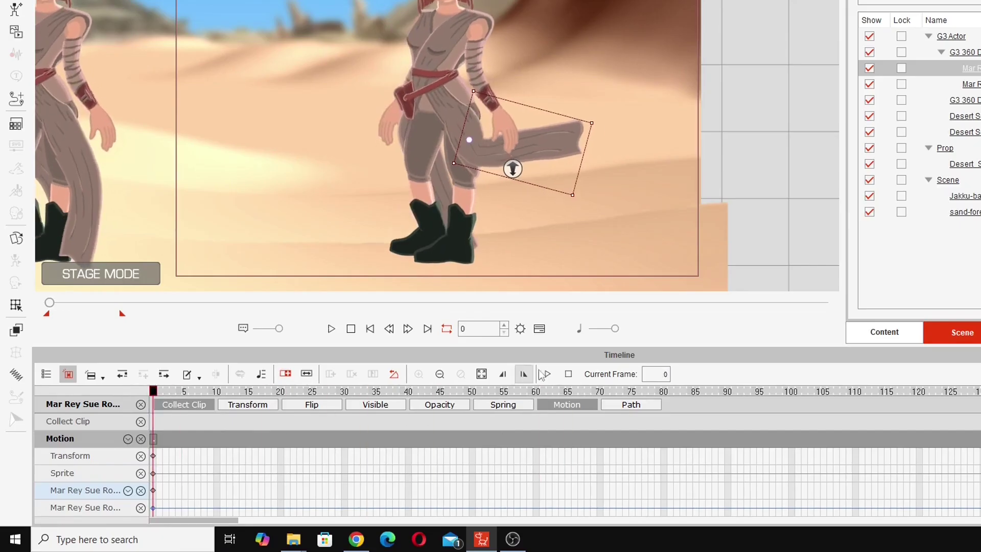
# Play the scene once, then apply the "Robe Blowing in Wind" action to the front robe cloth at frame 0
pyautogui.click(330, 337)
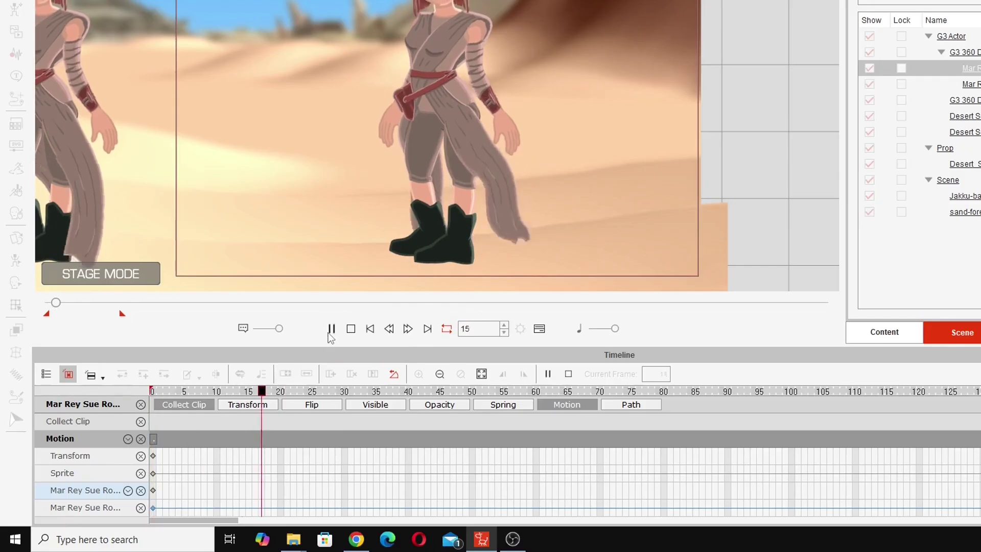
pyautogui.rightClick(547, 139)
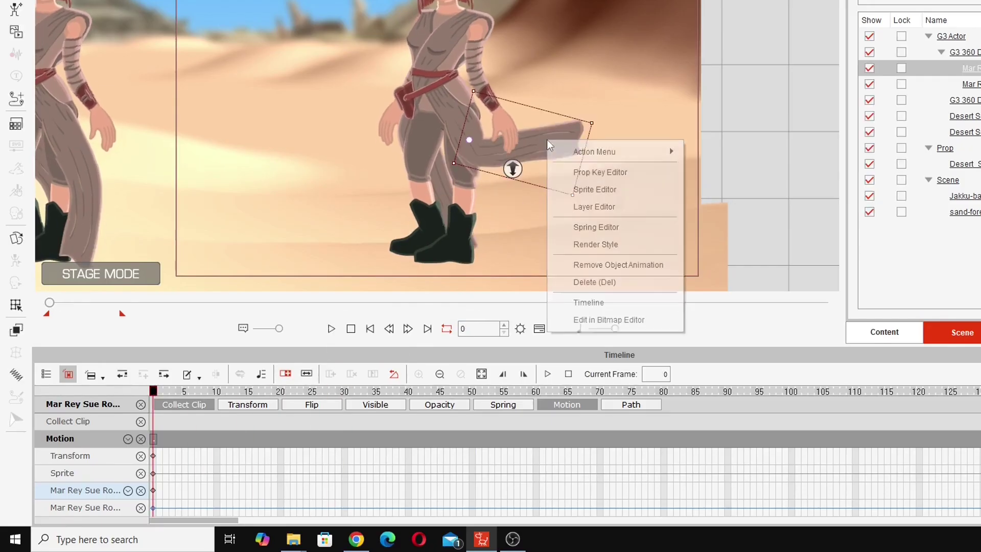
pyautogui.moveTo(561, 152)
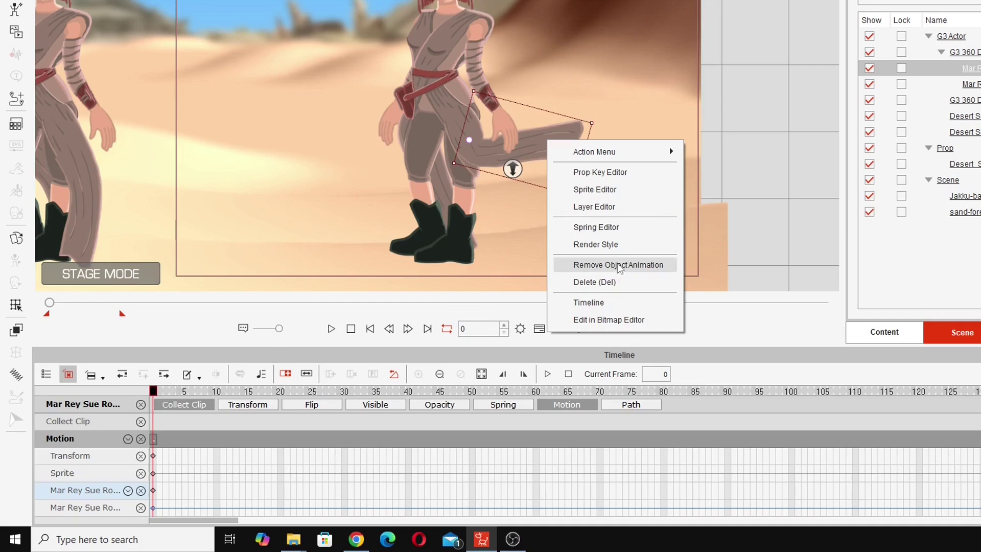
pyautogui.moveTo(659, 151)
pyautogui.click(762, 169)
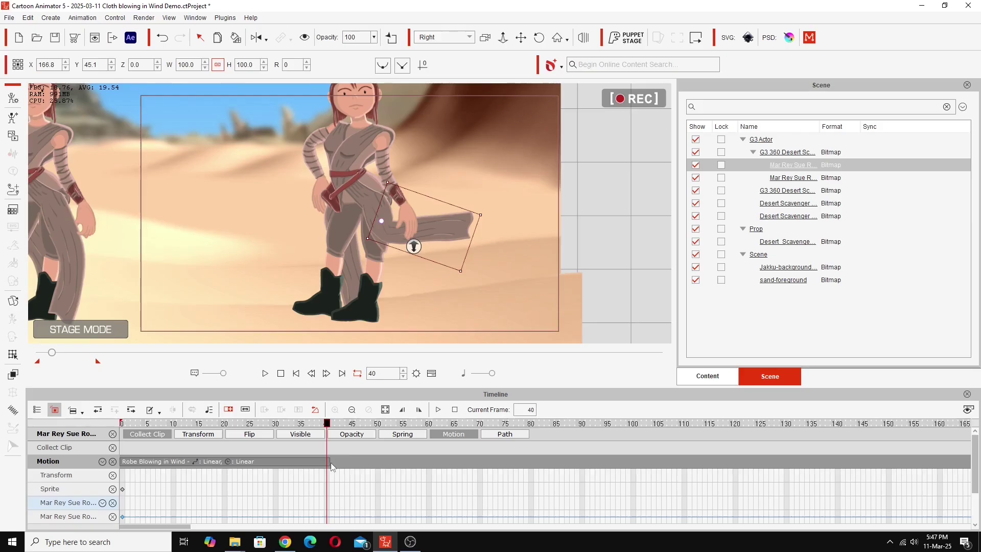
# Loop the "Robe Blowing in Wind" clip to frame 160, then stretch it to about frame 184 to slow the motion, checking it in playback
pyautogui.moveTo(411, 438); pyautogui.dragTo(980, 440)
pyautogui.moveTo(238, 520); pyautogui.dragTo(283, 531)
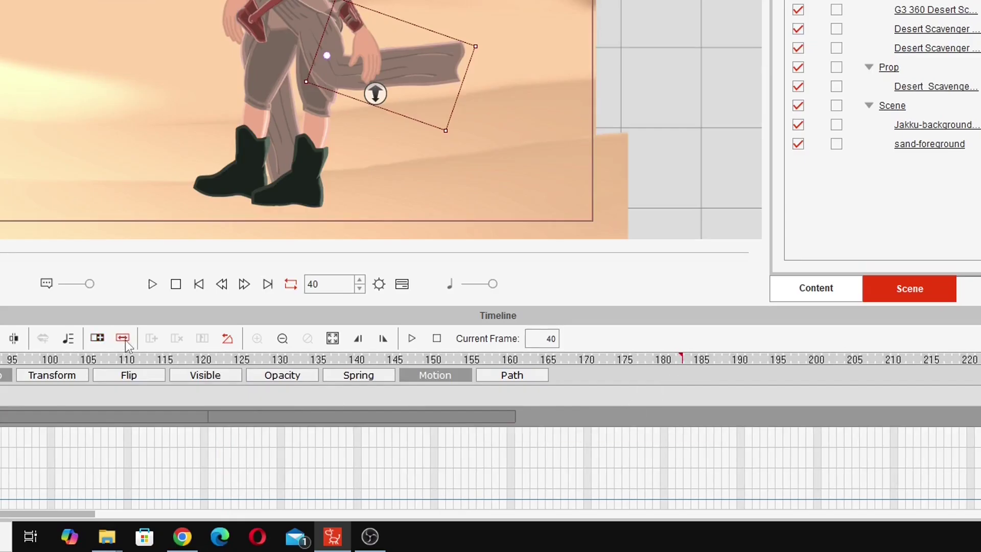
pyautogui.moveTo(514, 415); pyautogui.dragTo(669, 416)
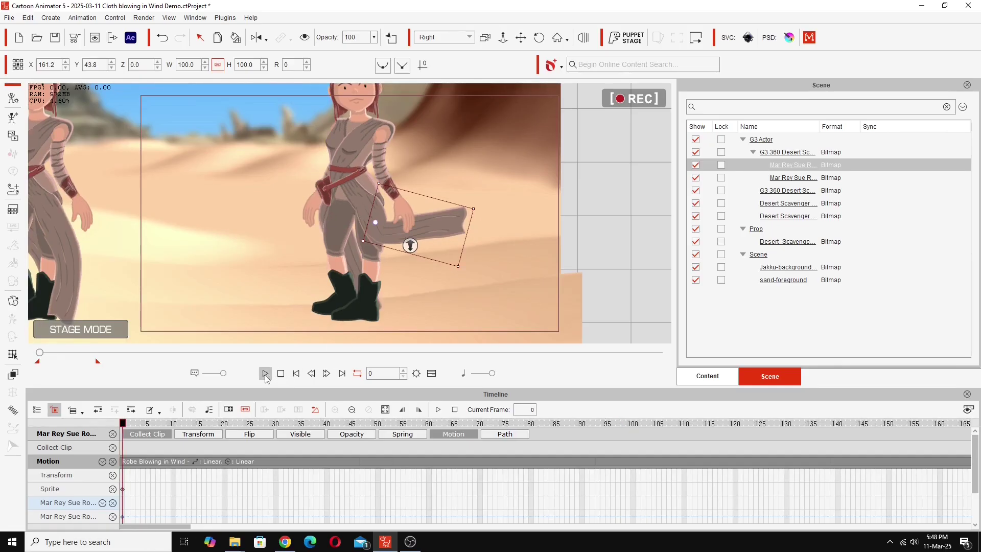
pyautogui.click(266, 374)
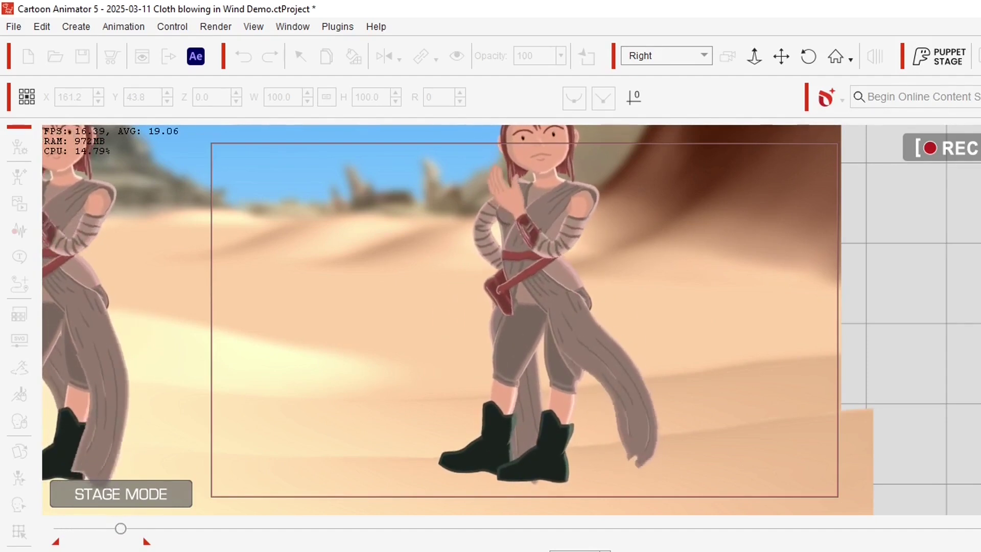
pyautogui.click(614, 368)
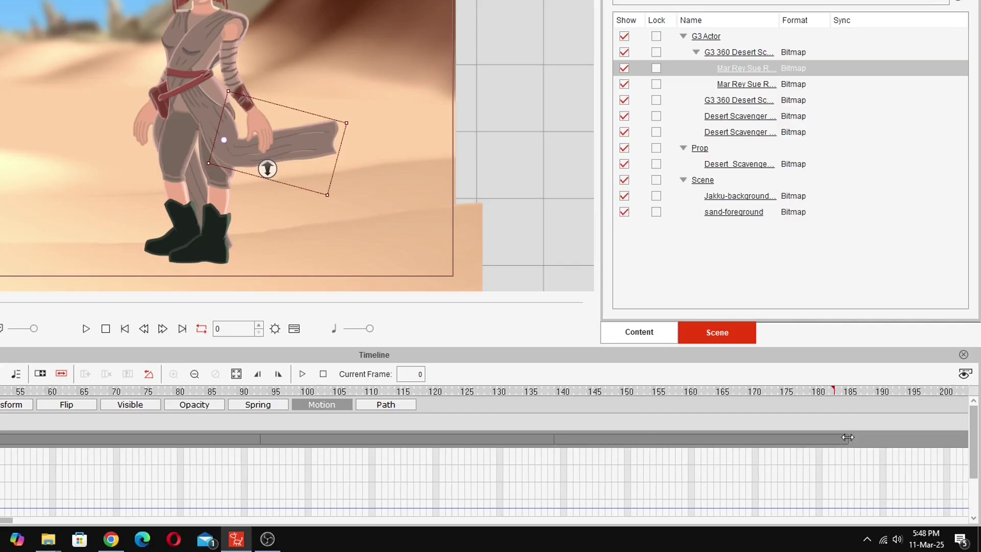
# Compress the looped robe clip to about 21 frames per cycle to speed up the blowing, and extend the loops past frame 165
pyautogui.click(850, 438)
pyautogui.moveTo(849, 438); pyautogui.dragTo(625, 446)
pyautogui.moveTo(500, 450); pyautogui.dragTo(280, 438)
pyautogui.click(106, 330)
pyautogui.click(330, 399)
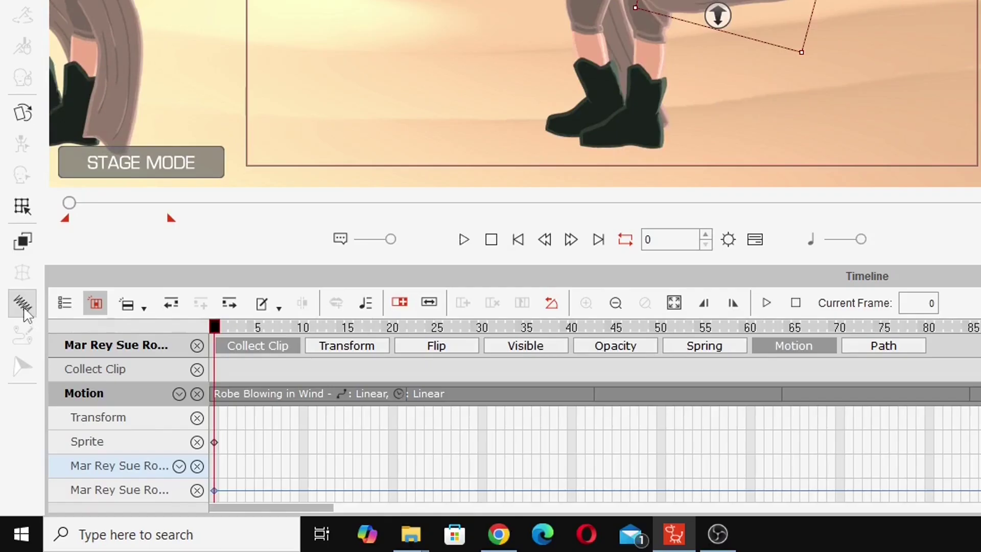
# Open the Spring Editor for the front robe cloth and try scarfe Gravity values of -25 and -33 during playback
pyautogui.click(23, 306)
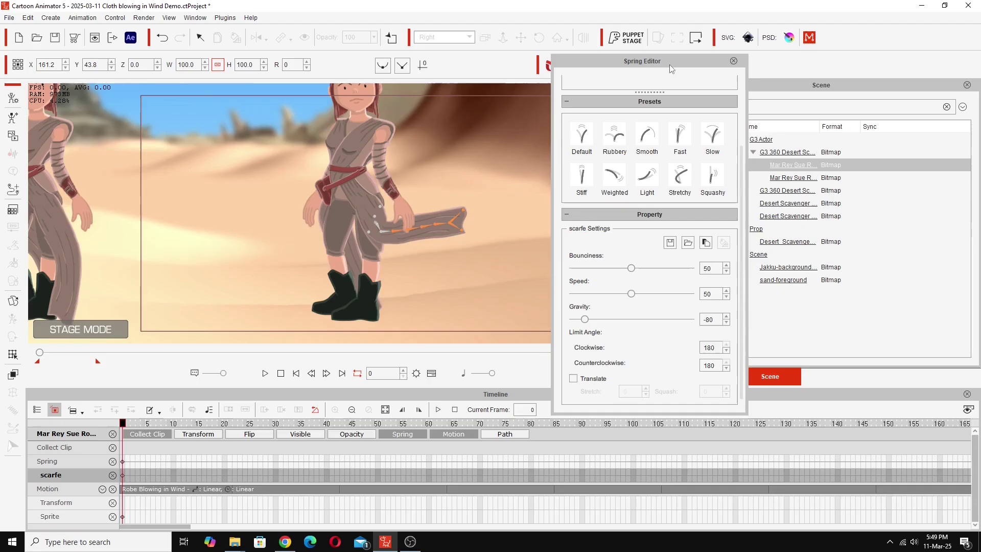
pyautogui.moveTo(664, 62); pyautogui.dragTo(658, 55)
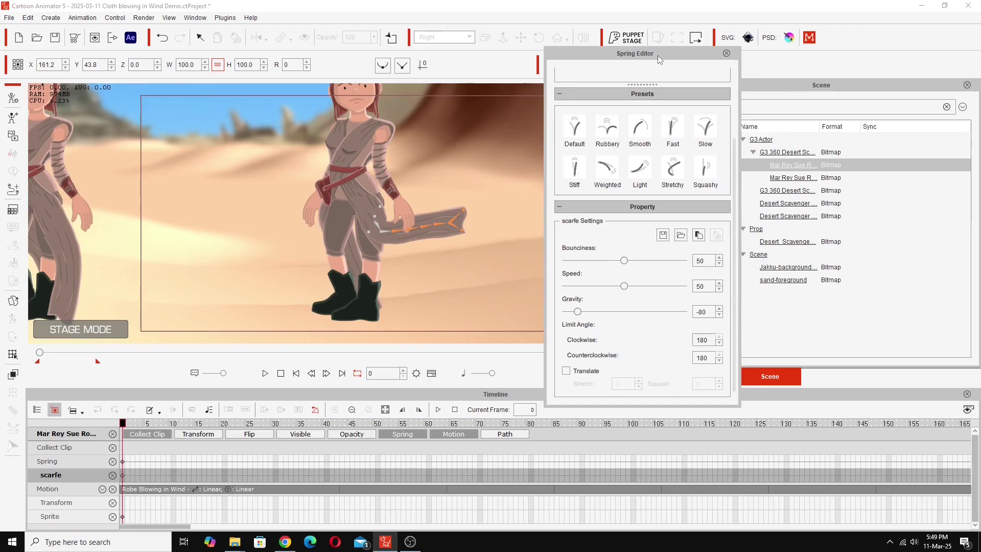
pyautogui.click(265, 373)
pyautogui.moveTo(578, 312); pyautogui.dragTo(597, 316)
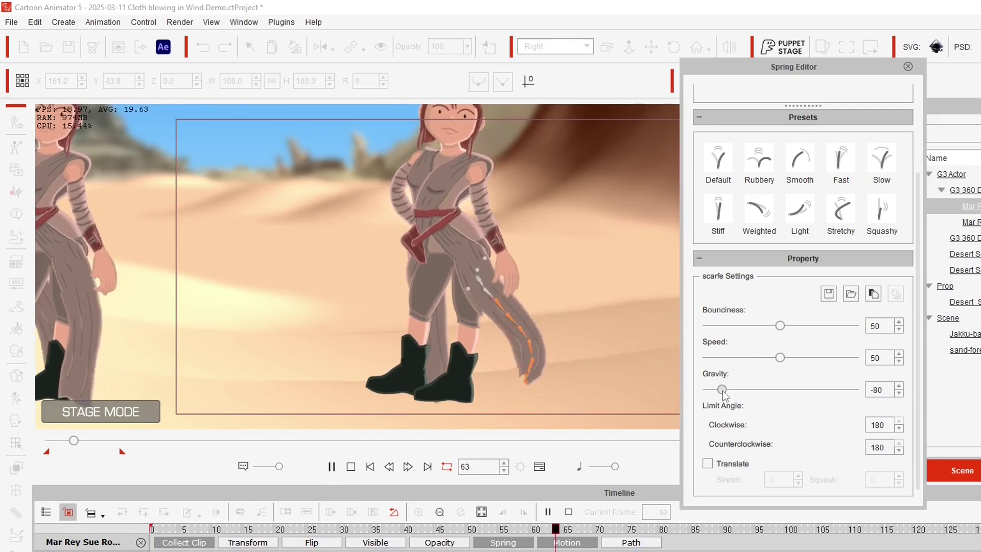
pyautogui.moveTo(747, 396); pyautogui.dragTo(763, 399)
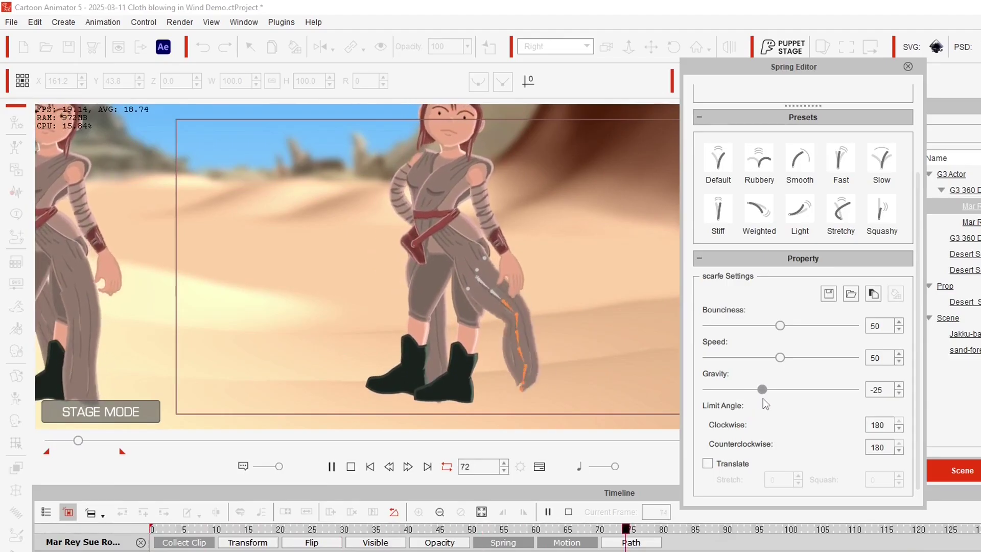
pyautogui.moveTo(762, 399); pyautogui.dragTo(757, 400)
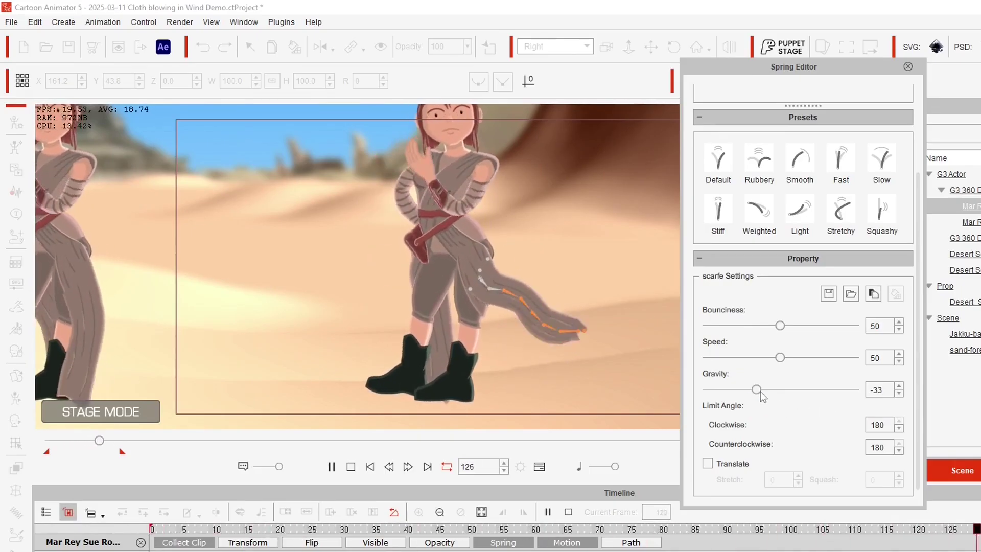
# Try scarfe Gravity values from 18 down to -59 during playback, and settle on -40
pyautogui.moveTo(764, 392); pyautogui.dragTo(795, 402)
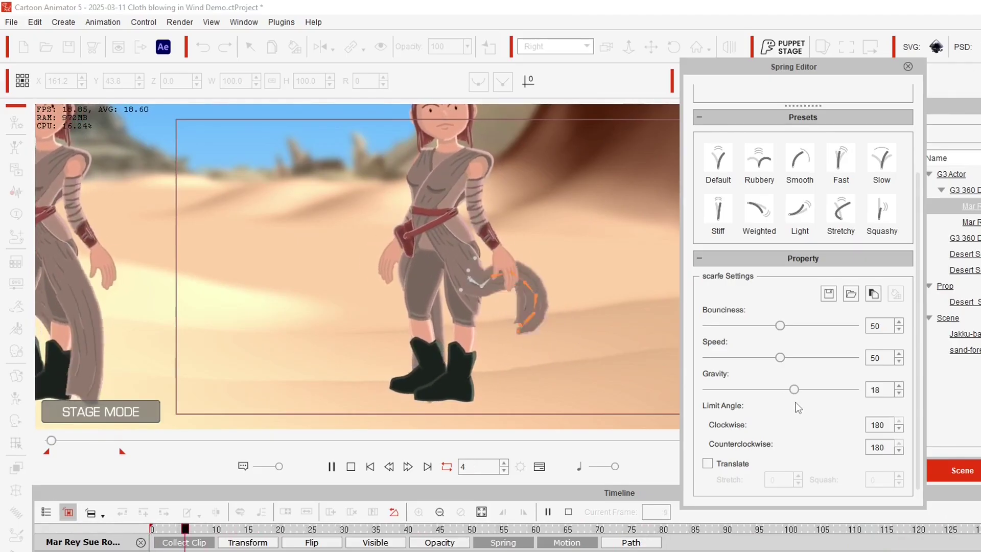
pyautogui.moveTo(794, 390); pyautogui.dragTo(767, 391)
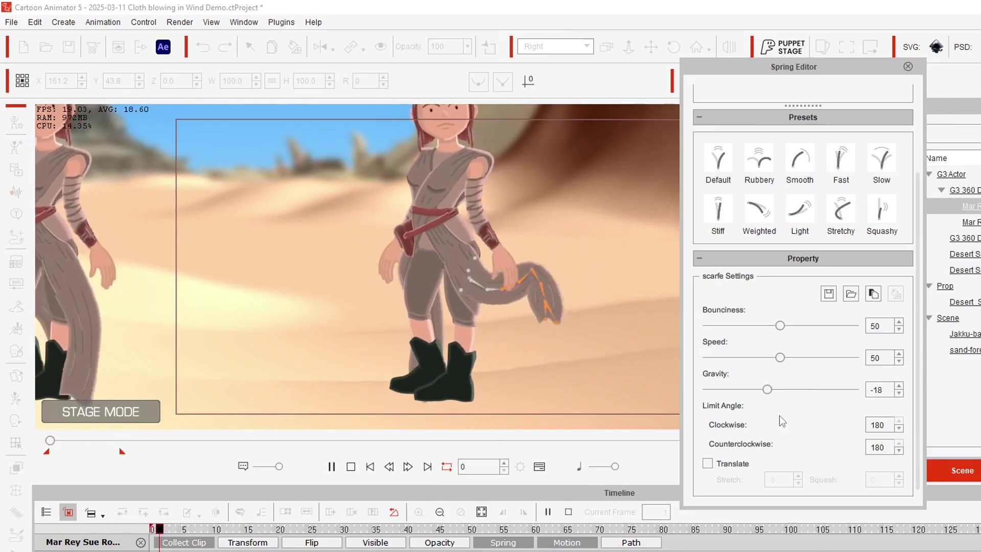
pyautogui.moveTo(767, 391); pyautogui.dragTo(750, 391)
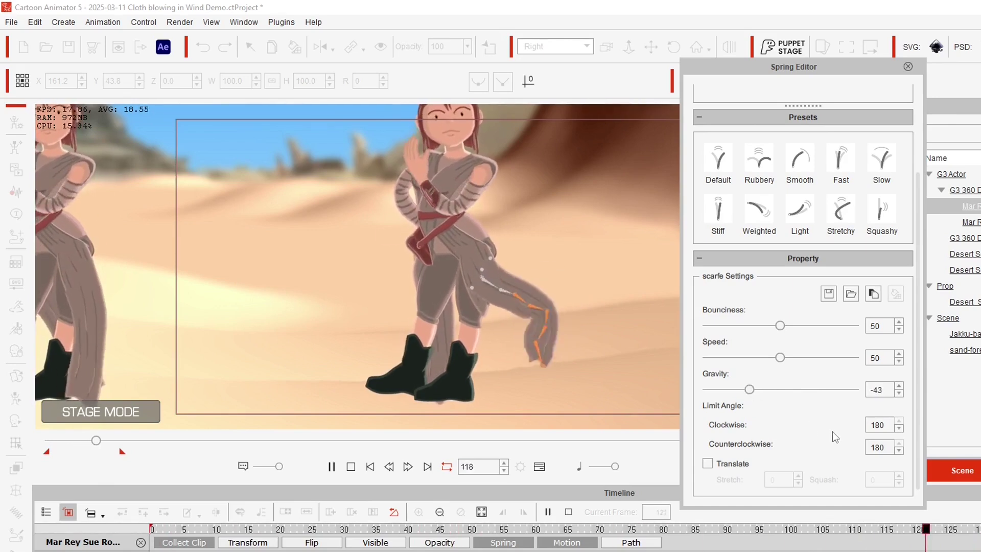
pyautogui.moveTo(750, 390); pyautogui.dragTo(736, 392)
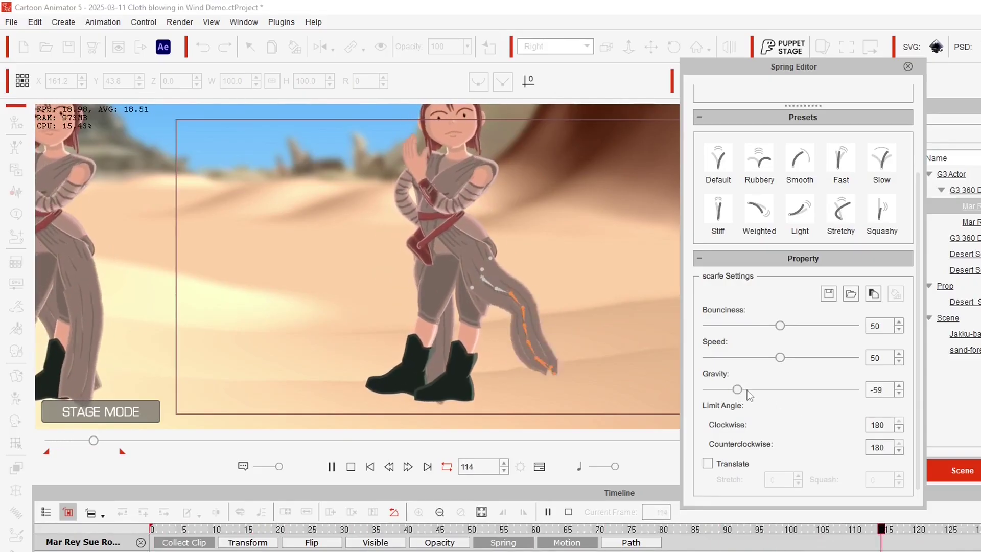
pyautogui.moveTo(749, 394); pyautogui.dragTo(751, 394)
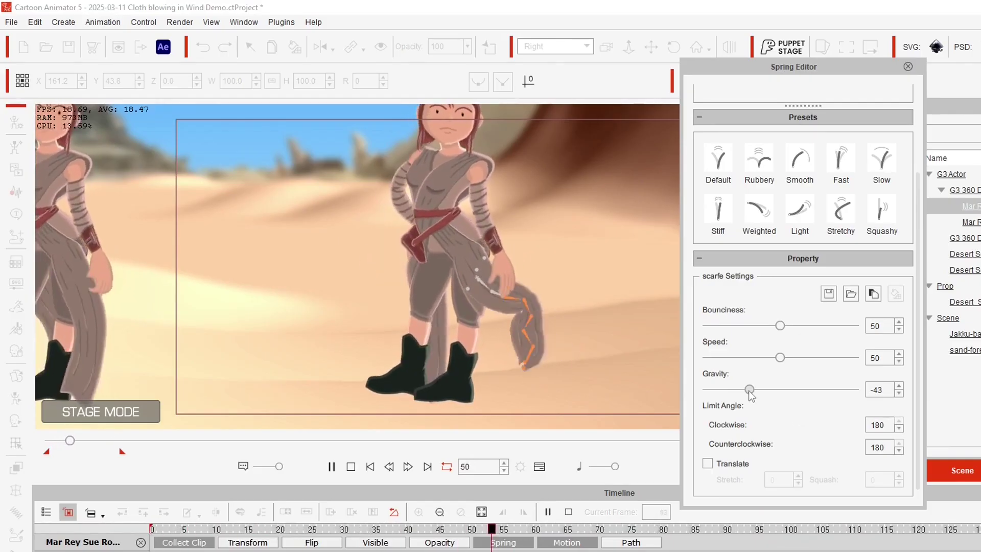
pyautogui.moveTo(750, 389); pyautogui.dragTo(752, 389)
# Set the scarfe spring's Bounciness to 53 and Speed to 69 during playback, and raise its Gravity slightly
pyautogui.moveTo(781, 357); pyautogui.dragTo(827, 366)
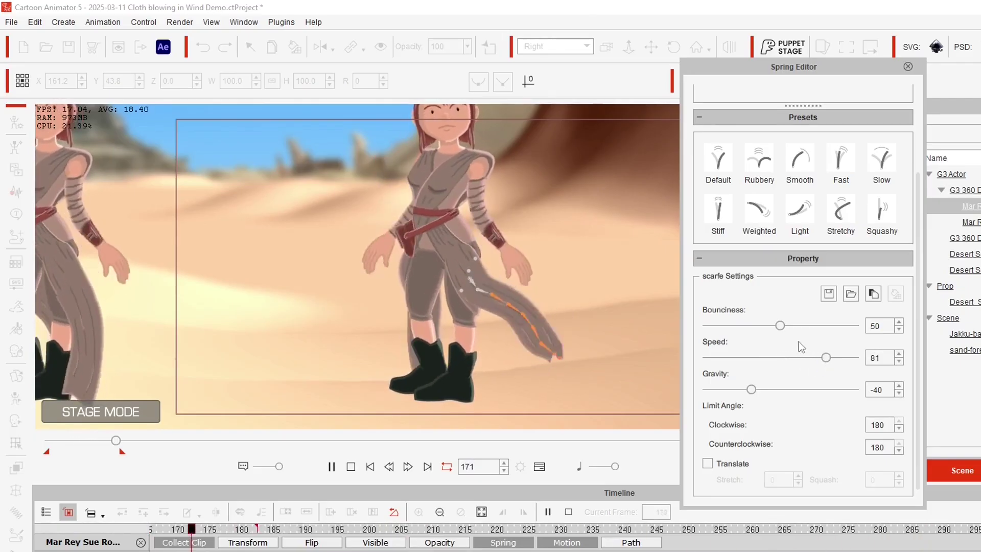
pyautogui.moveTo(780, 325)
pyautogui.mouseDown()
pyautogui.moveTo(820, 326)
pyautogui.moveTo(732, 330)
pyautogui.moveTo(799, 333)
pyautogui.moveTo(786, 333)
pyautogui.mouseUp()
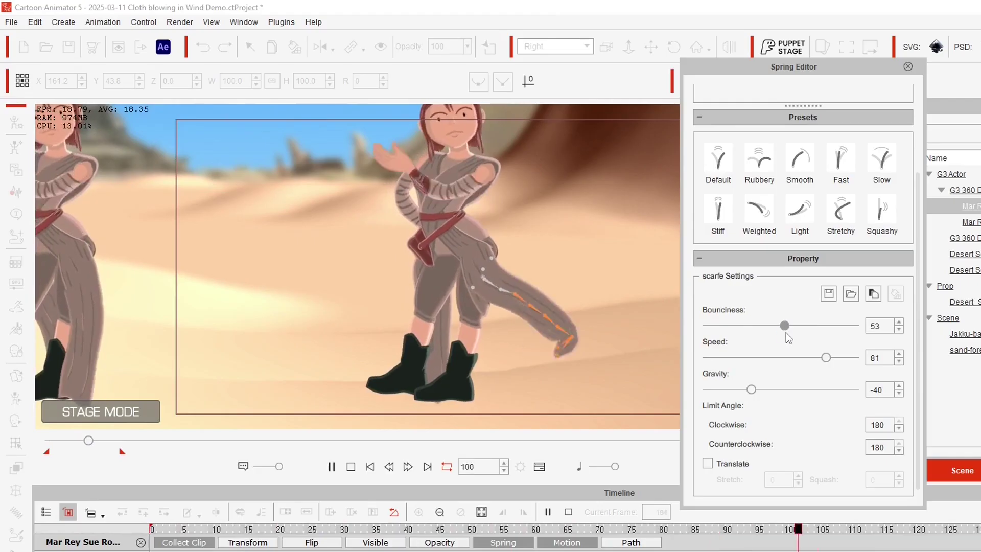
pyautogui.moveTo(826, 357); pyautogui.dragTo(811, 357)
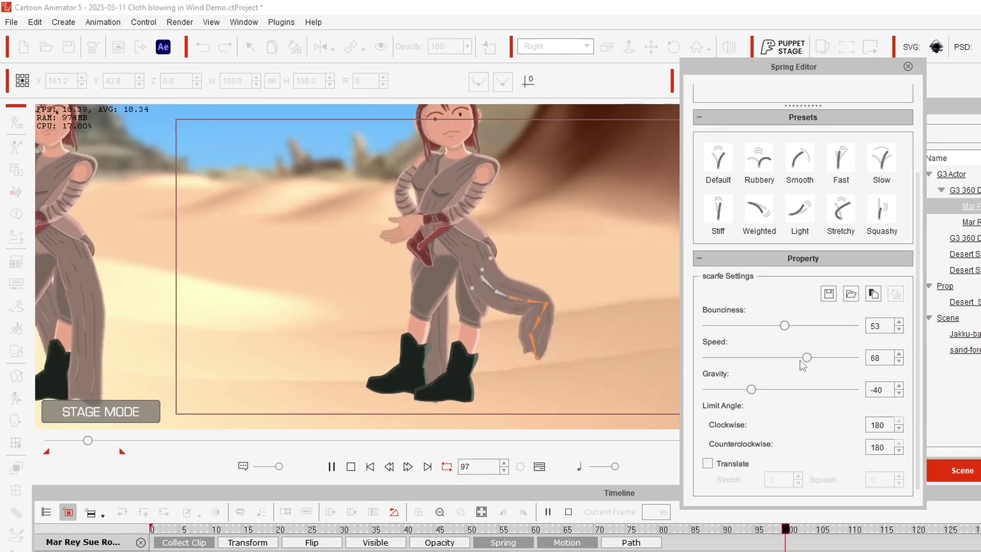
pyautogui.moveTo(807, 358); pyautogui.dragTo(803, 357)
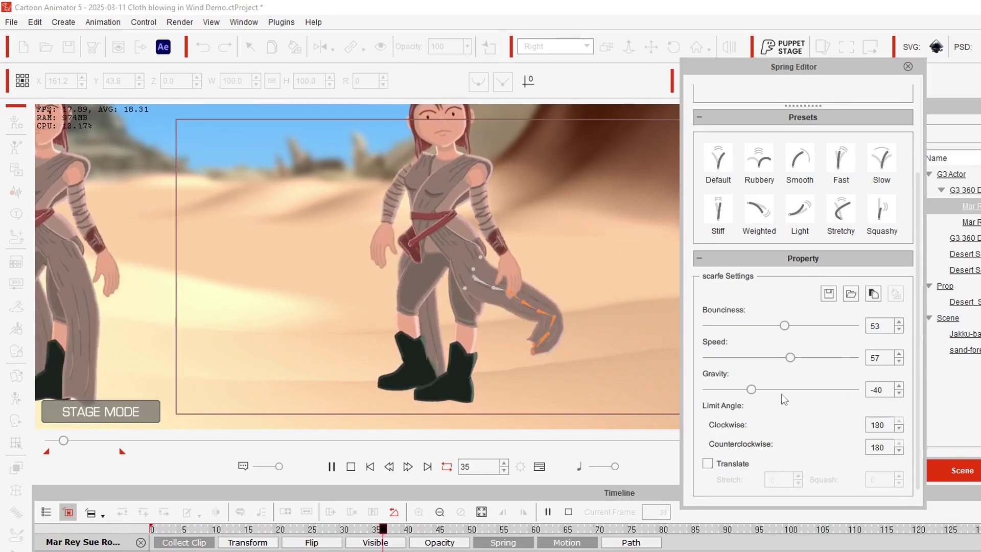
pyautogui.moveTo(793, 361); pyautogui.dragTo(811, 359)
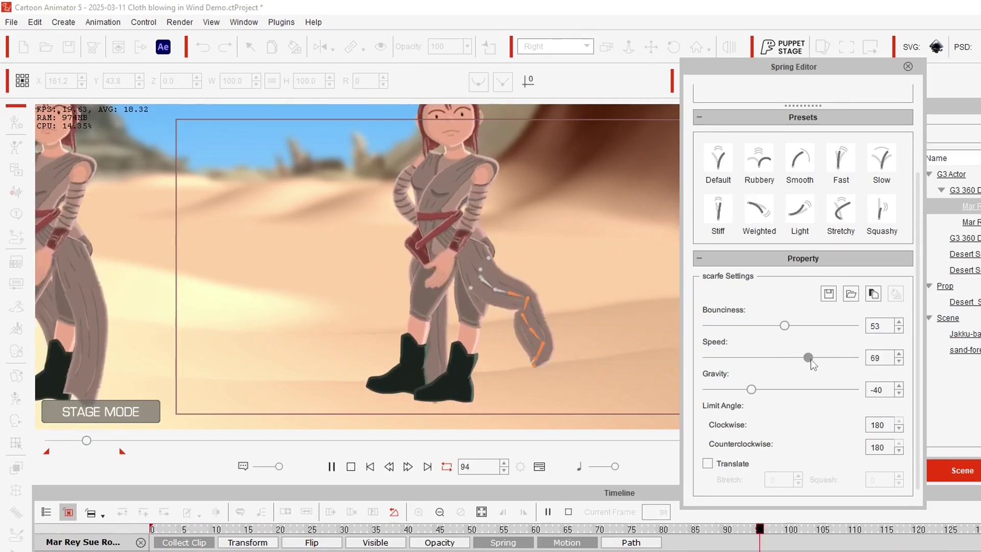
pyautogui.moveTo(751, 390); pyautogui.dragTo(766, 389)
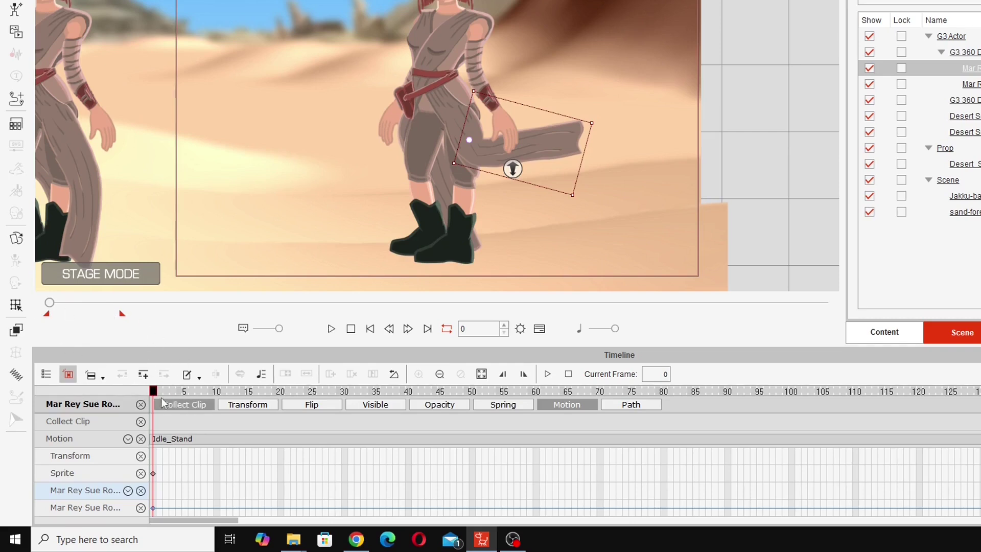
# Save the front robe cloth's Motion track to the custom content library as a Prop Motion named "Robe in Wind"
pyautogui.click(887, 335)
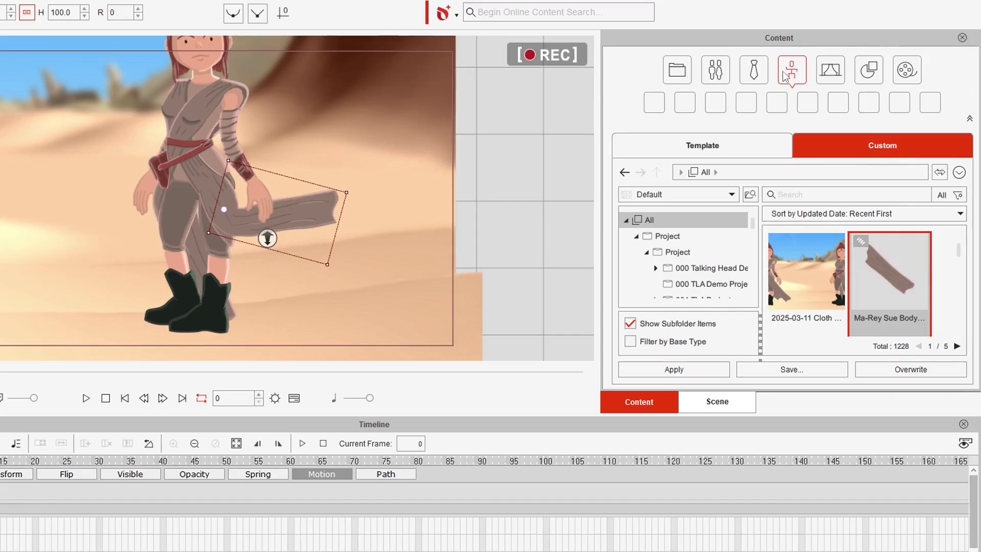
pyautogui.click(827, 113)
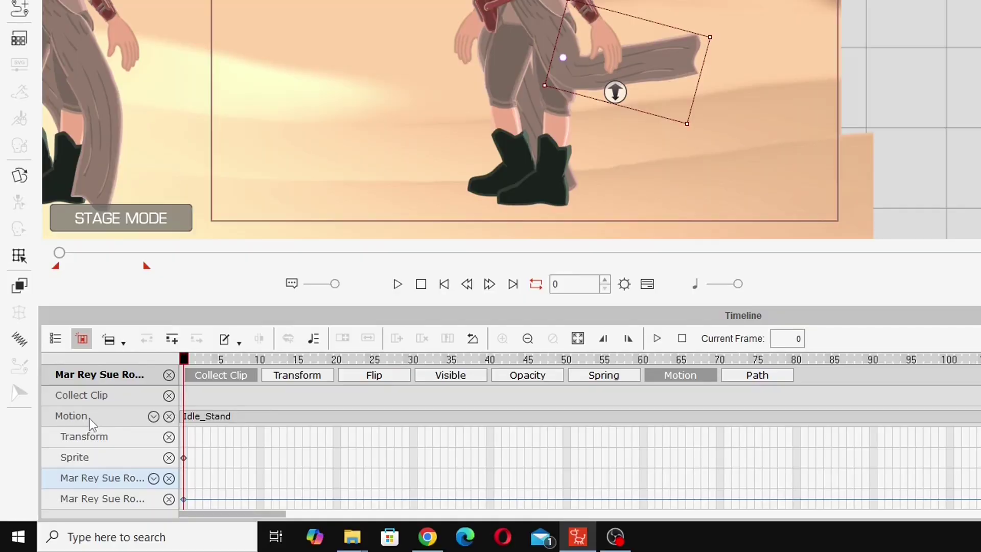
pyautogui.click(89, 422)
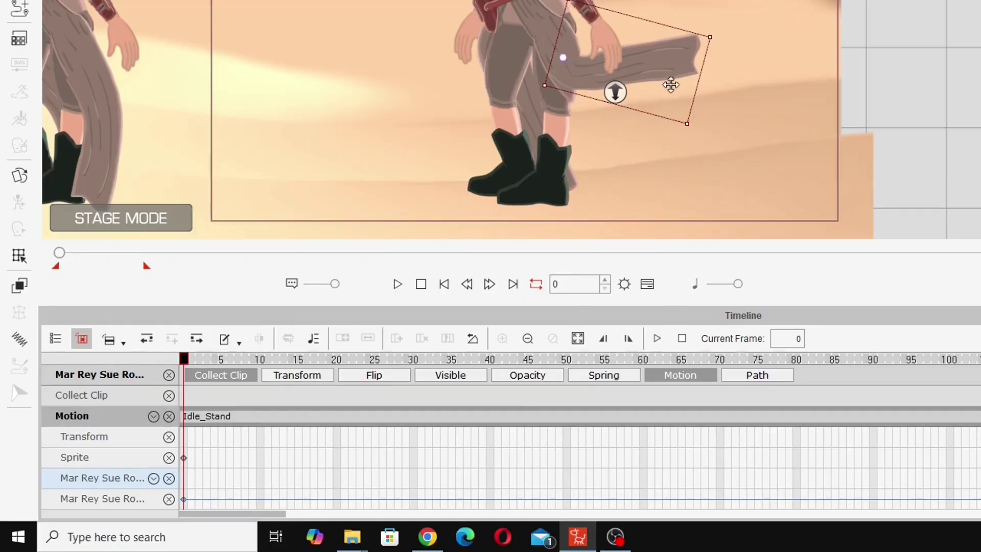
pyautogui.click(664, 63)
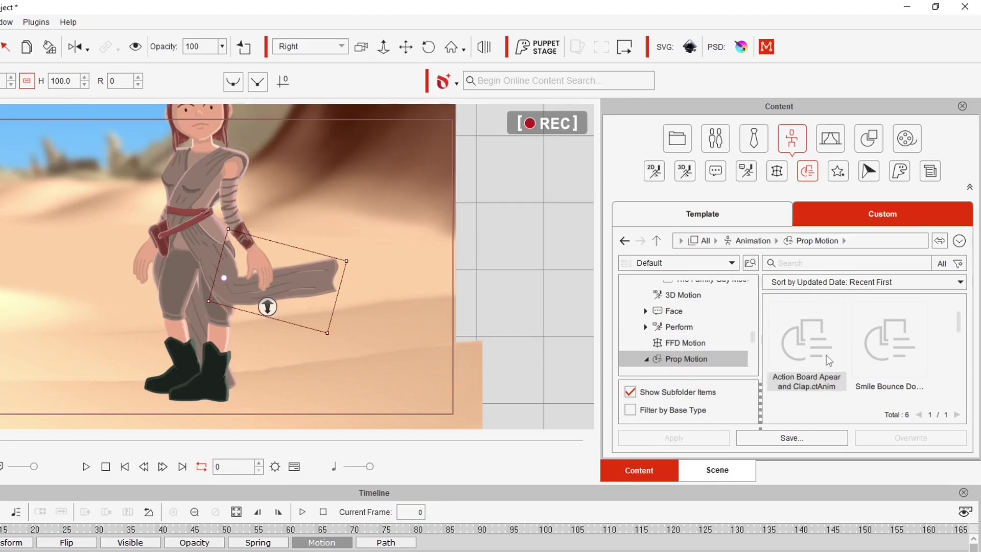
pyautogui.click(794, 440)
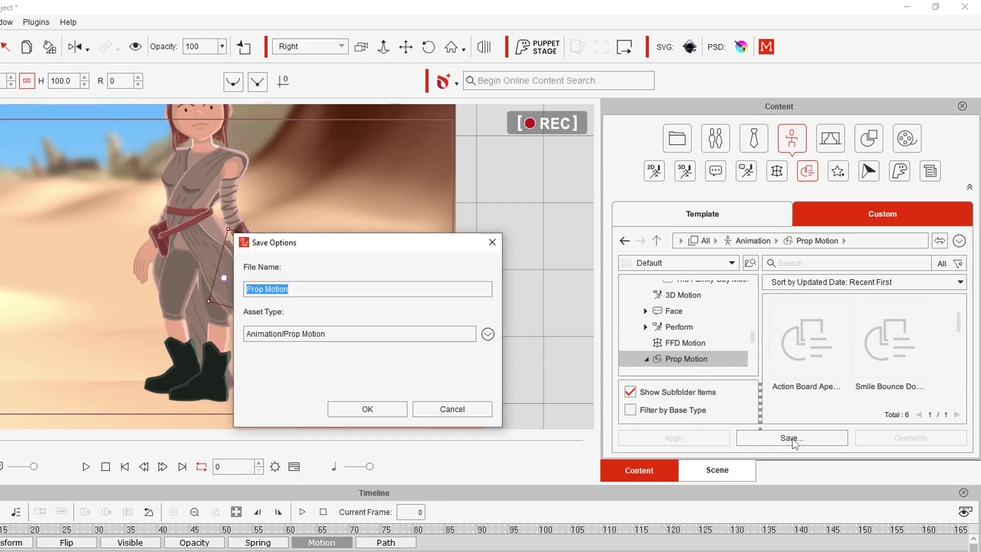
pyautogui.write('Robe in Wind')
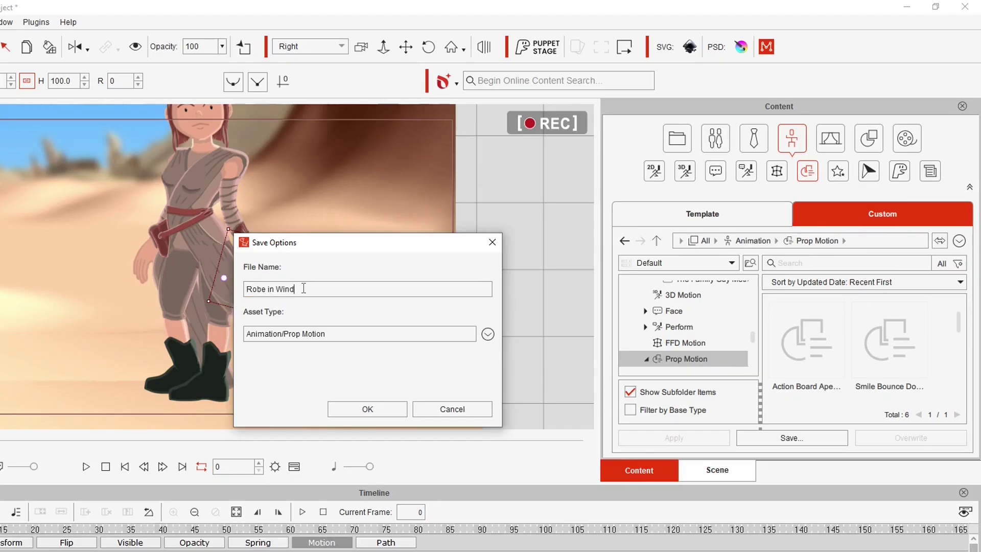
pyautogui.click(341, 408)
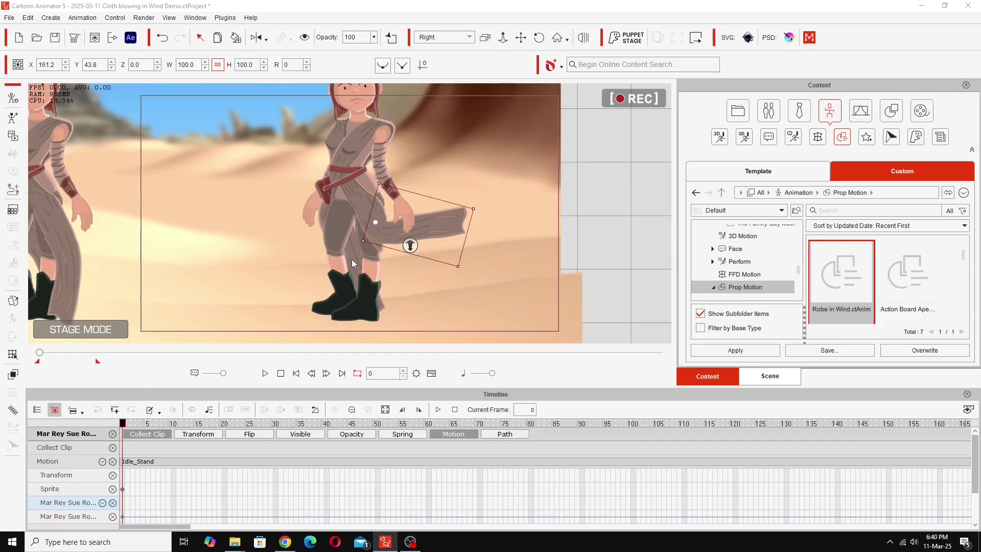
# Apply the saved "Robe in Wind" prop motion to the back robe cloth and show its Motion track
pyautogui.click(354, 256)
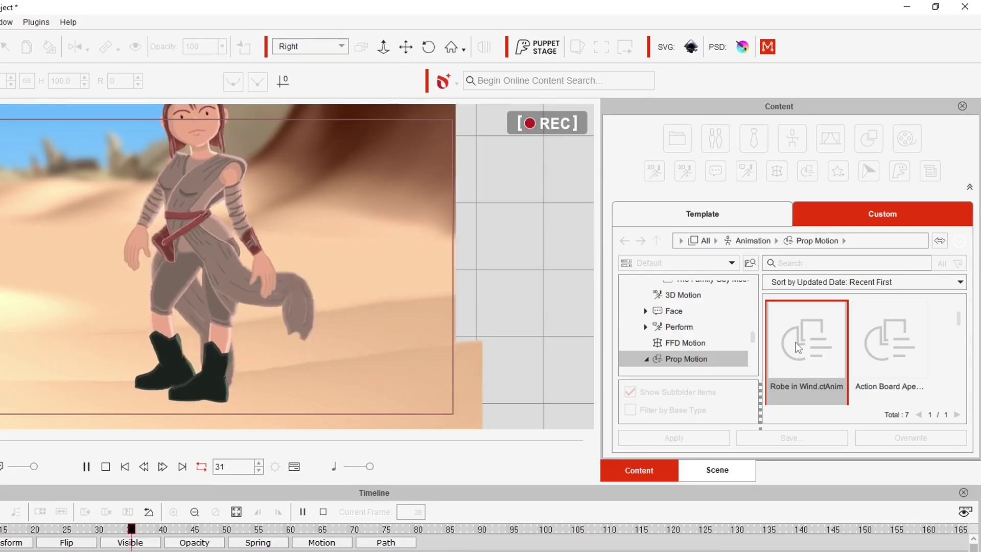
pyautogui.click(106, 466)
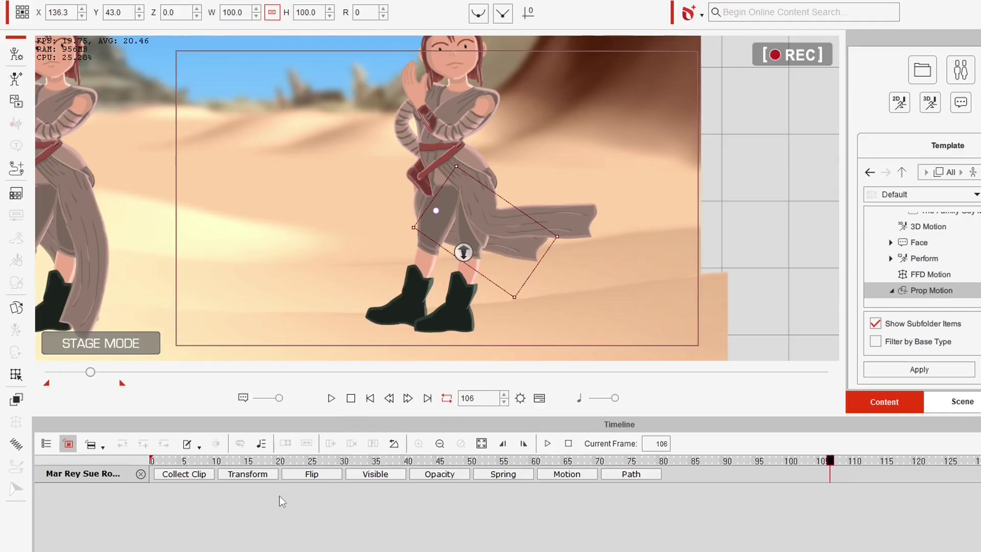
pyautogui.click(574, 475)
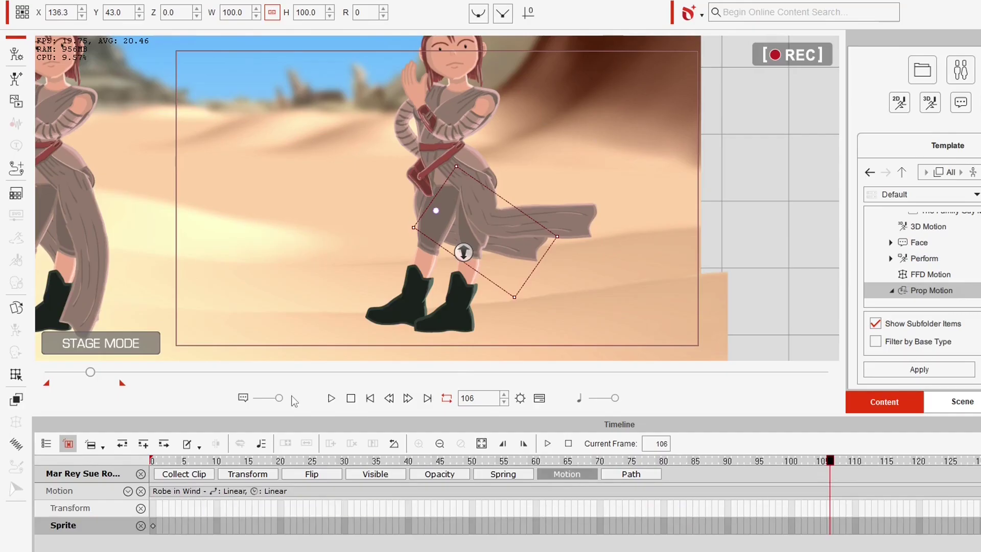
# Rotate Bone_2 of the back robe cloth to 324.4 at frame 0 with the Prop Key Editor, and preview the motion
pyautogui.click(350, 398)
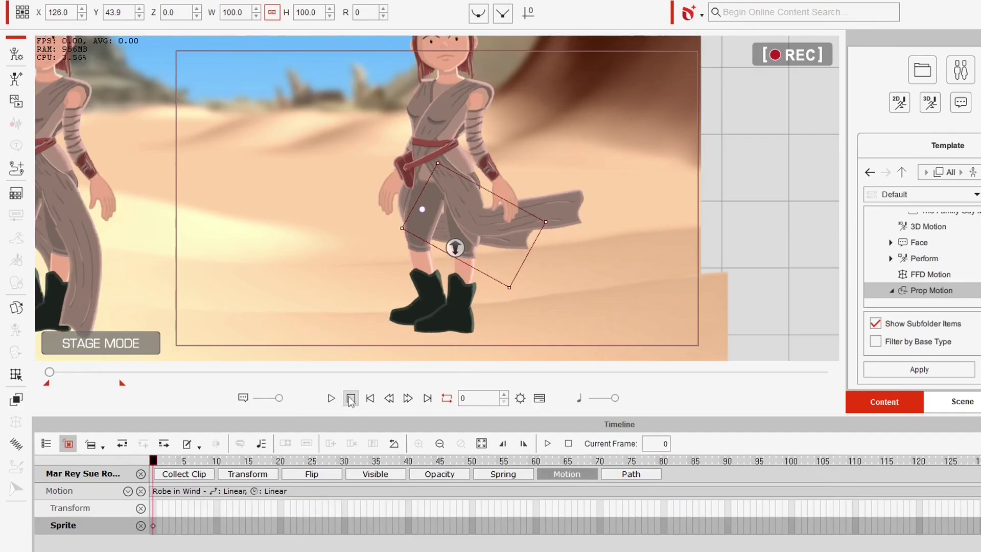
pyautogui.click(16, 374)
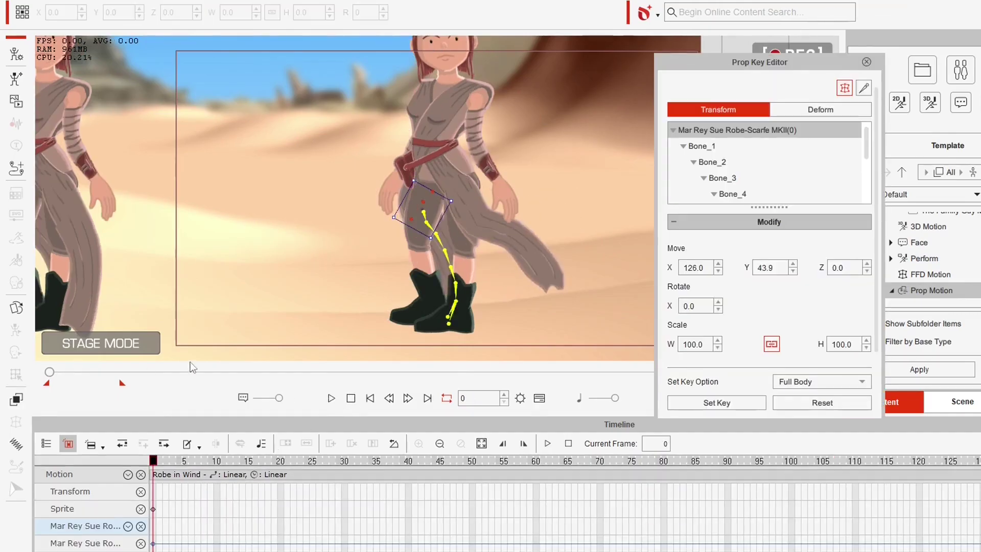
pyautogui.click(432, 225)
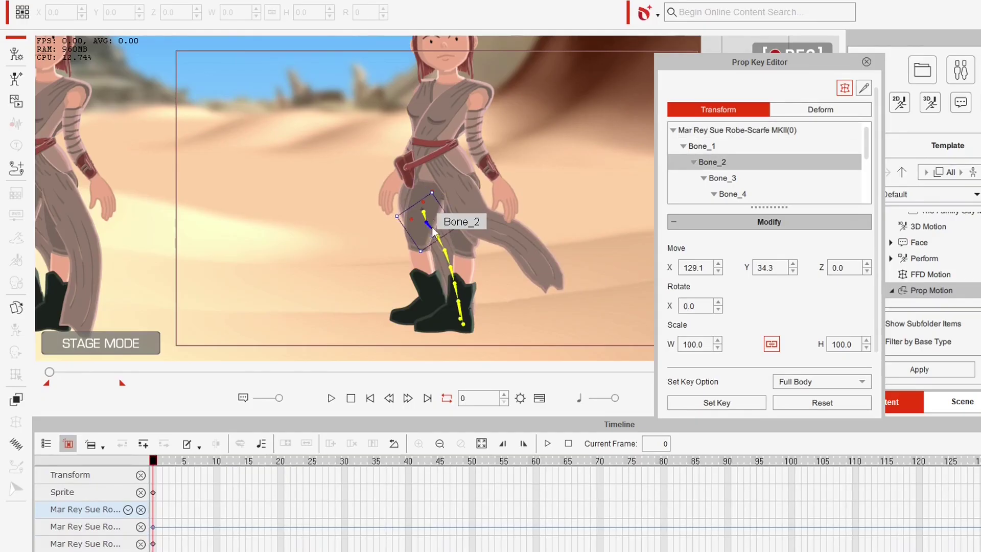
pyautogui.moveTo(462, 222); pyautogui.dragTo(504, 169)
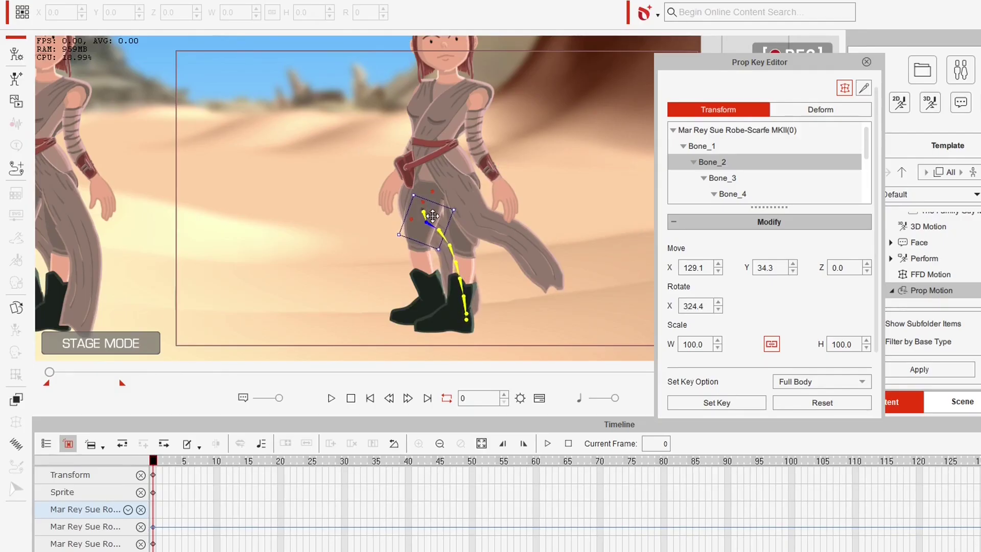
pyautogui.press('Escape')
pyautogui.click(332, 399)
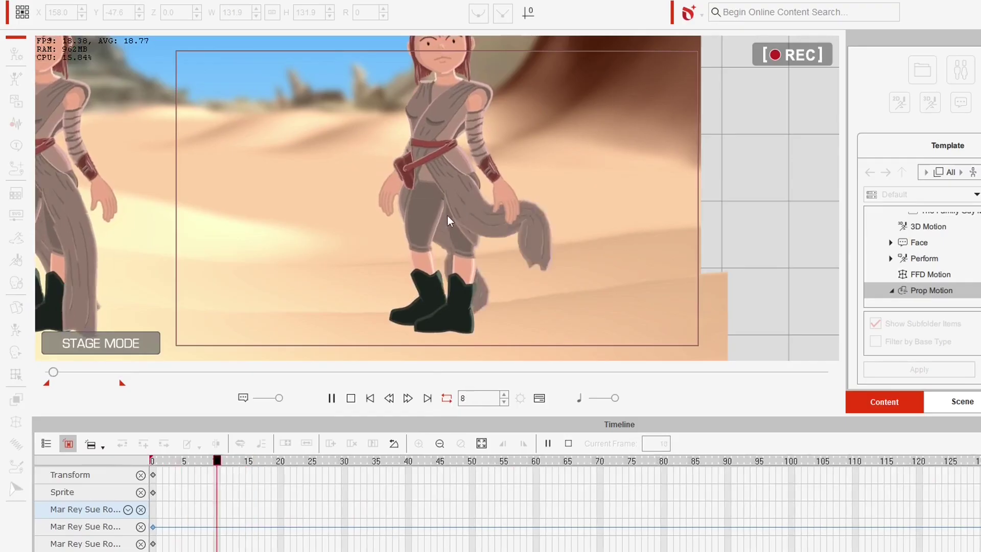
pyautogui.click(351, 398)
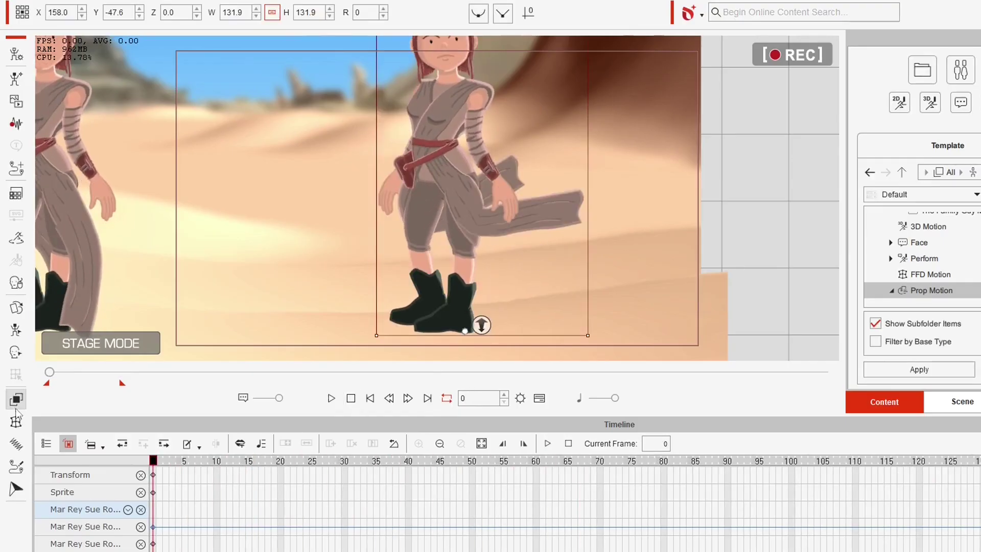
# Try Gravity values of -21 and -60 on the back robe cloth's scarfe spring during playback, and settle on -33
pyautogui.click(16, 446)
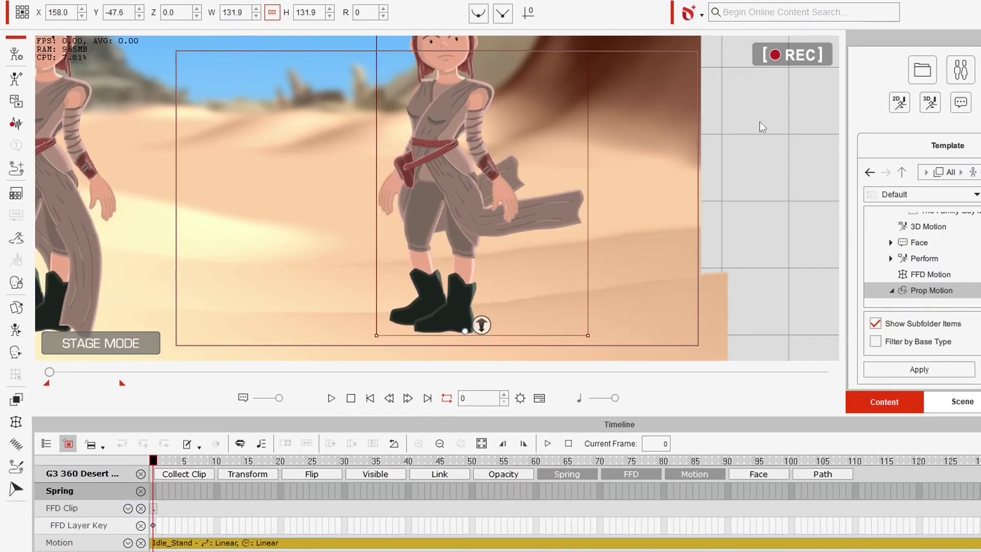
pyautogui.click(510, 169)
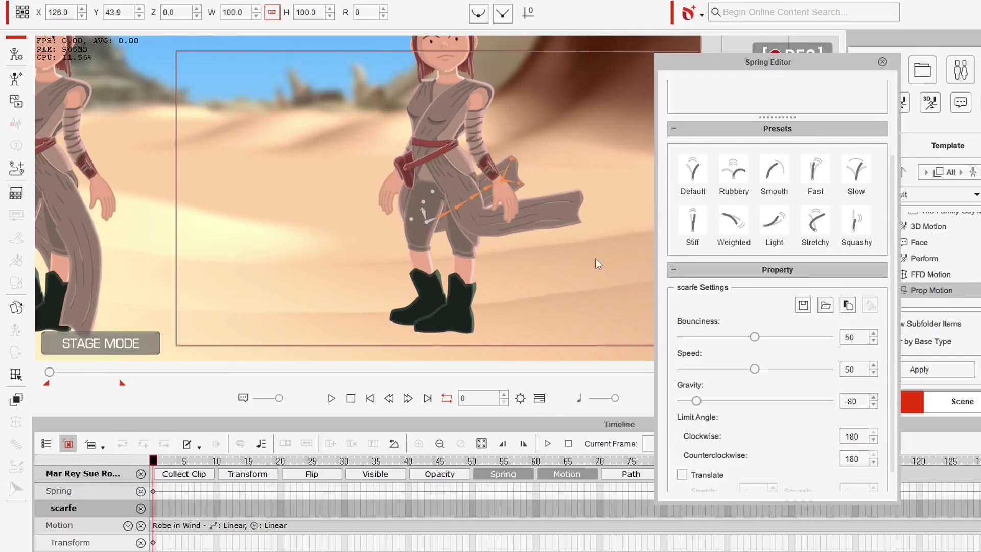
pyautogui.click(331, 399)
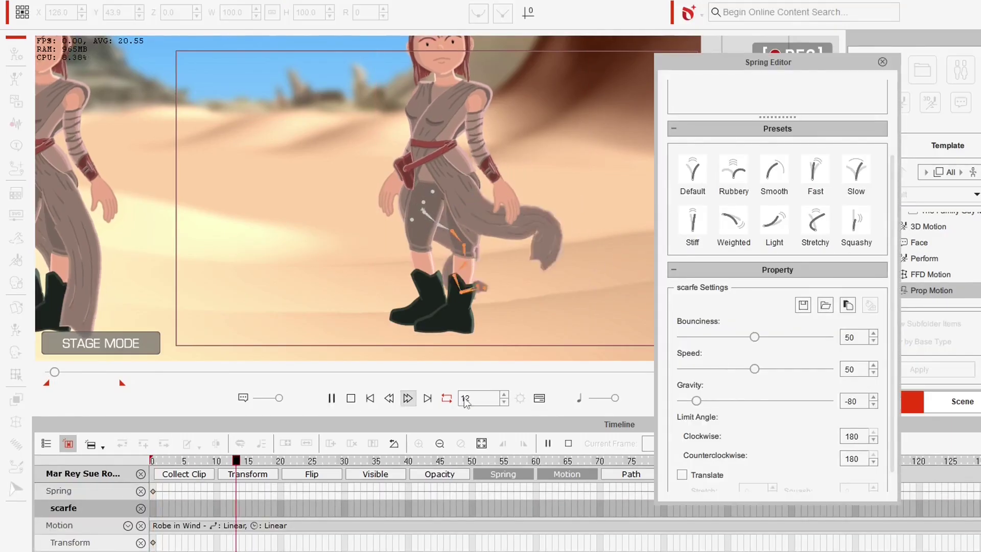
pyautogui.moveTo(700, 403); pyautogui.dragTo(740, 409)
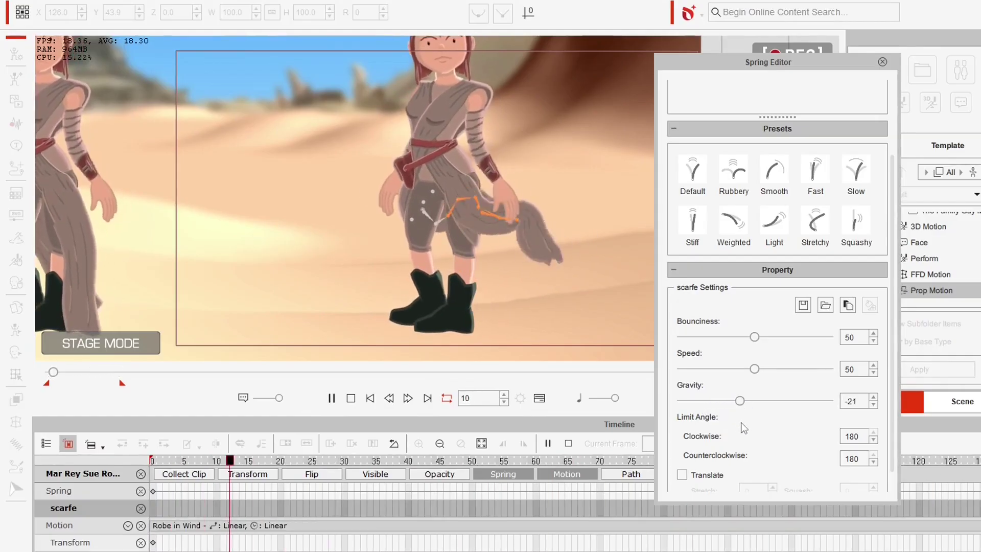
pyautogui.moveTo(743, 406); pyautogui.dragTo(714, 410)
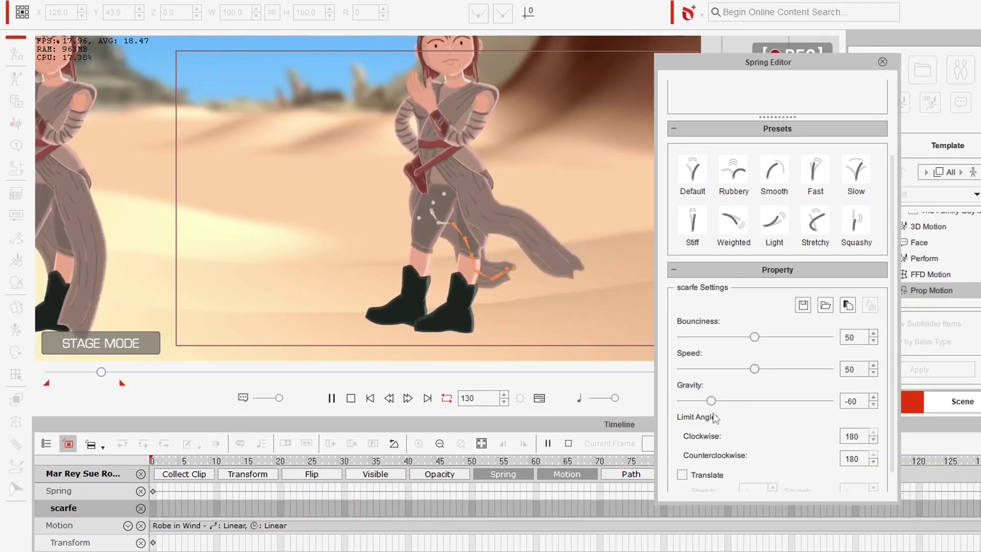
pyautogui.moveTo(718, 403); pyautogui.dragTo(731, 409)
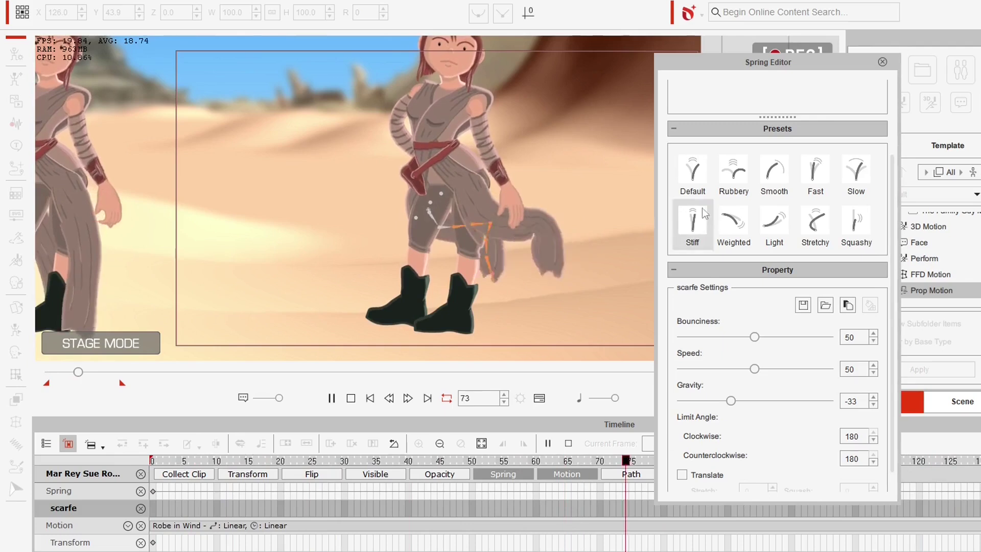
pyautogui.click(883, 62)
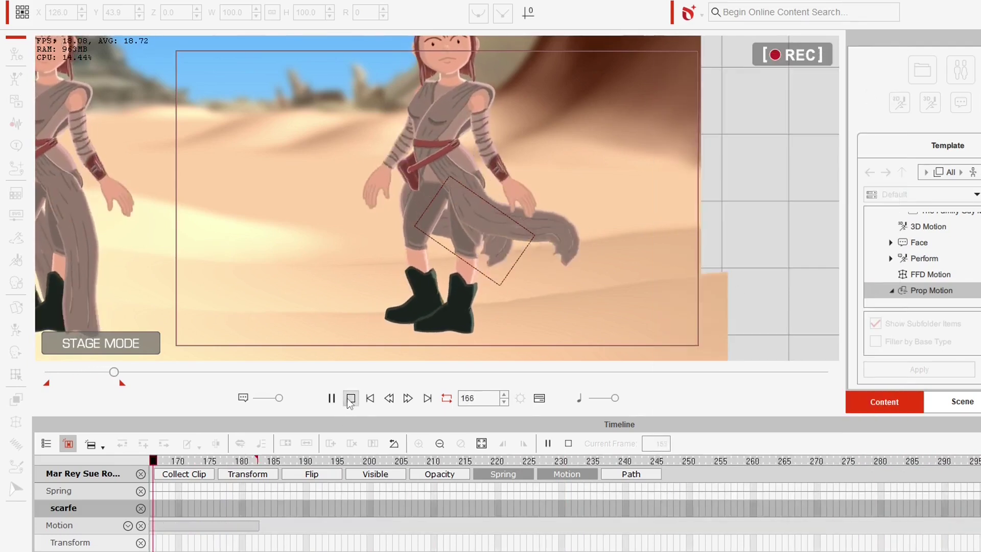
pyautogui.click(350, 398)
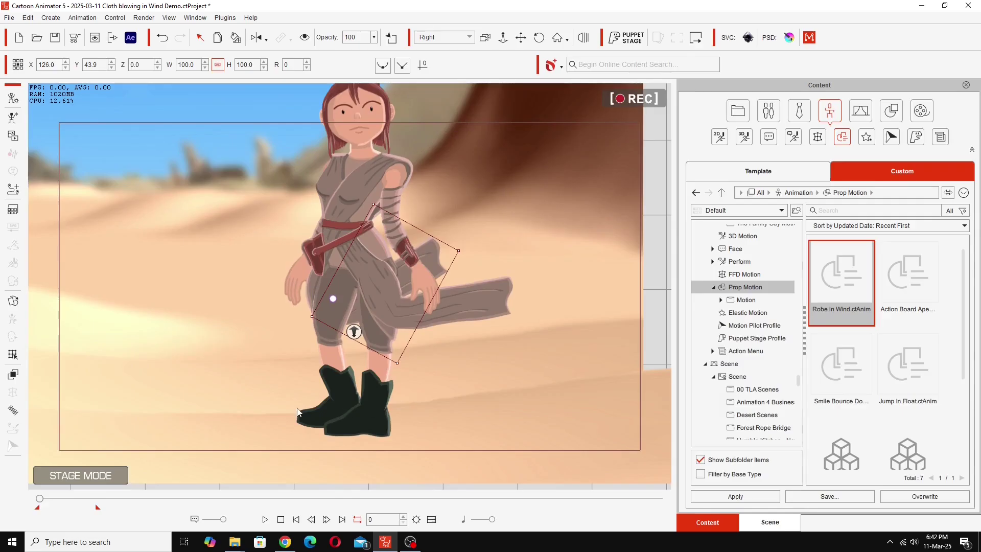
# Play the animation in close-up, rewind it, and play it in the Camera view with both characters to compare the robes
pyautogui.click(265, 520)
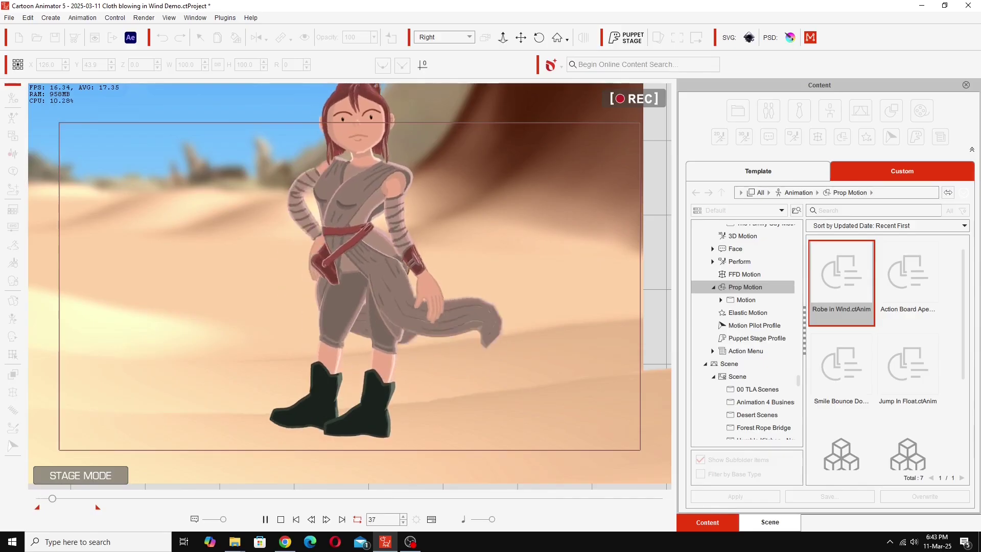
pyautogui.click(281, 519)
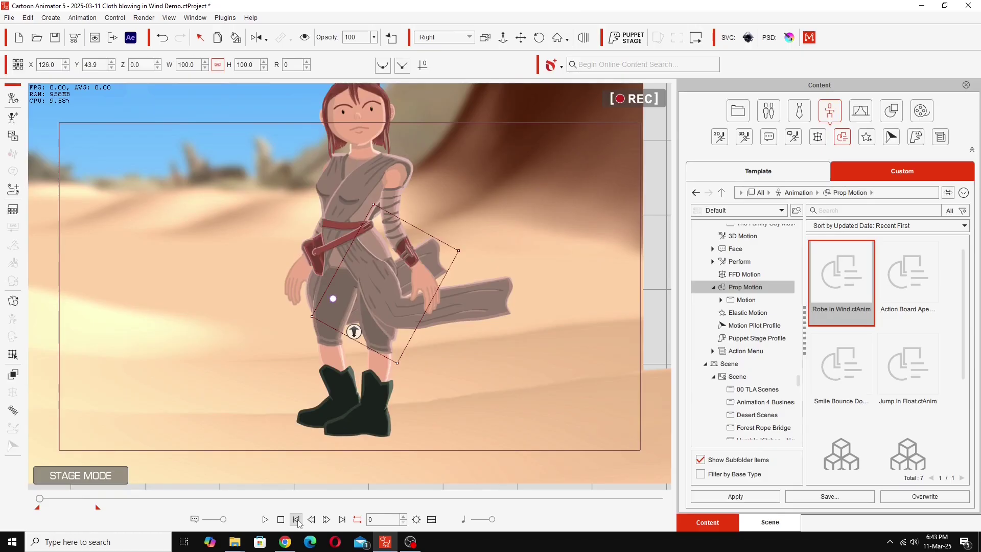
pyautogui.click(299, 522)
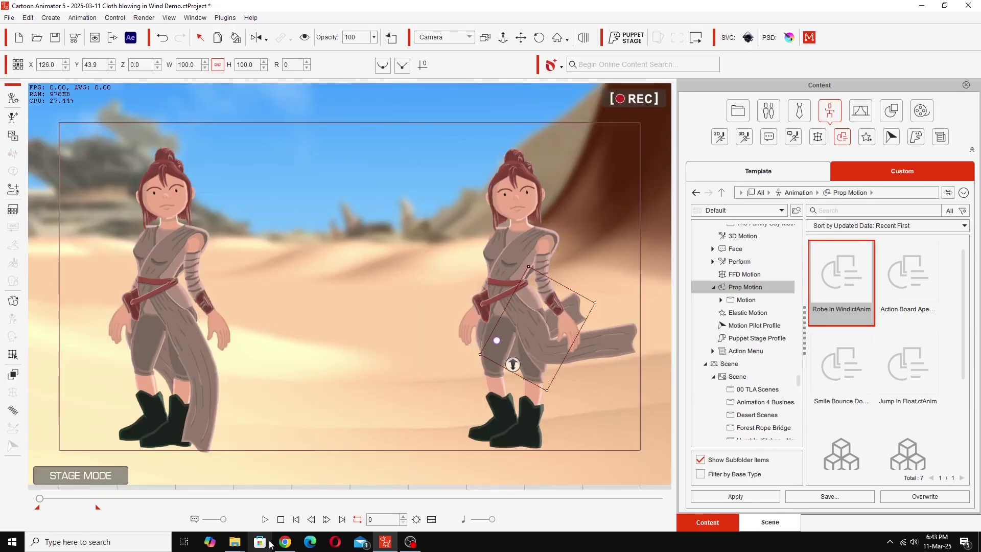
pyautogui.press('space')
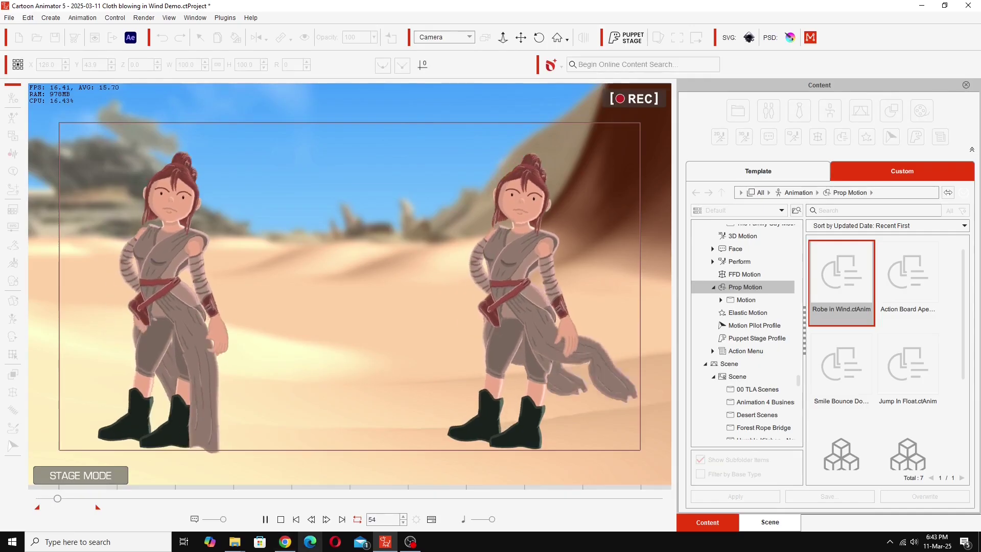